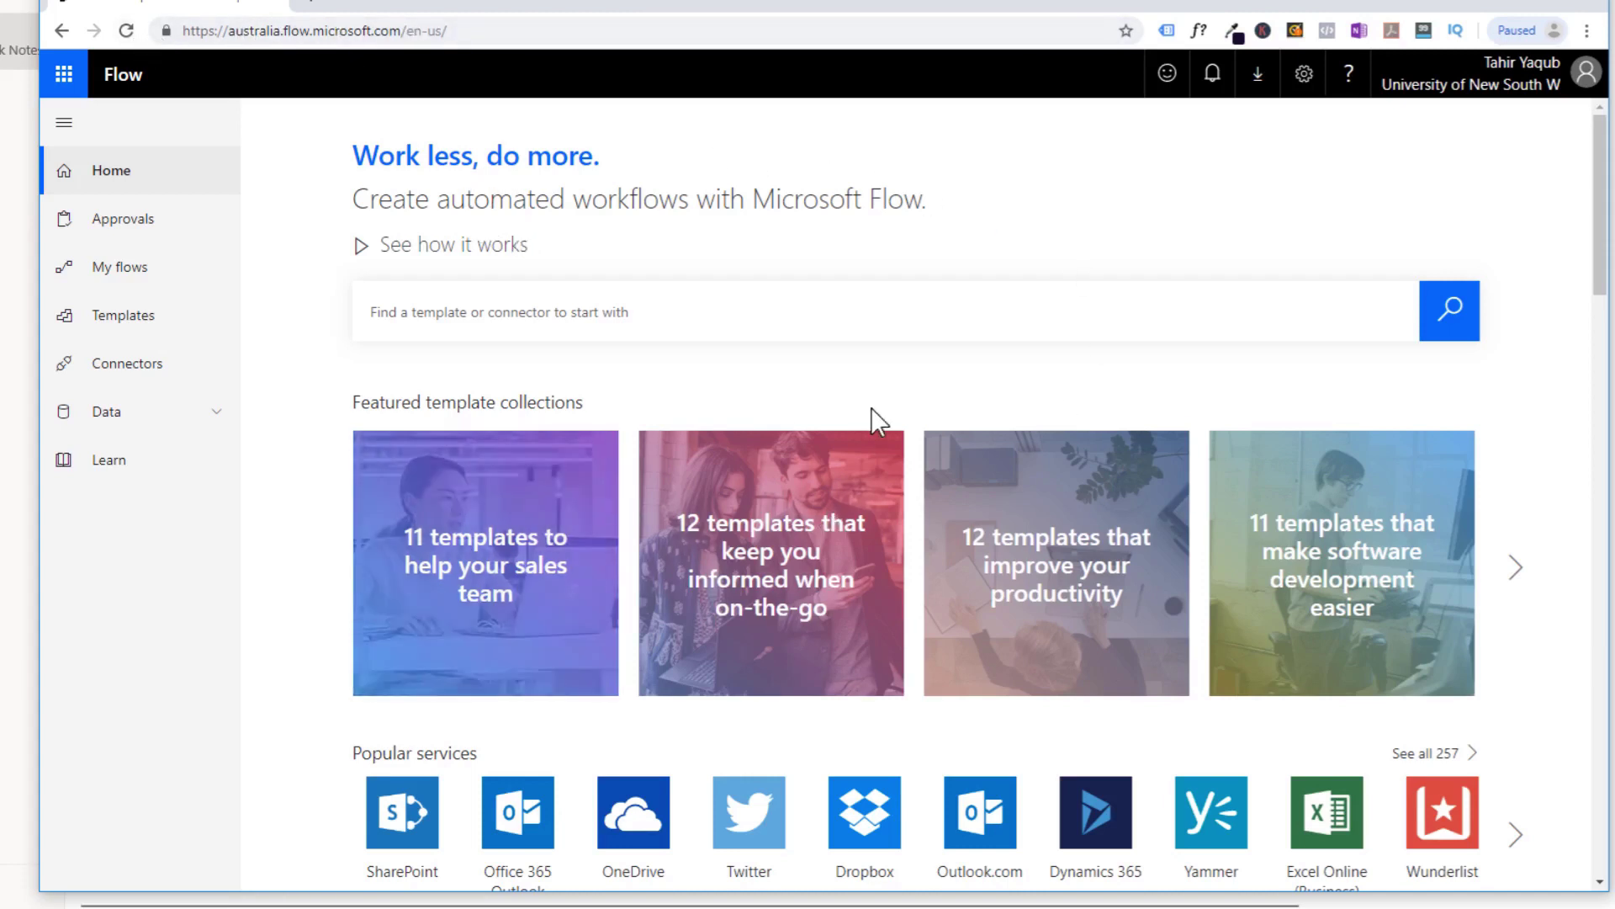
Step: Check the existing flows list and browse the most popular flow templates
click(122, 269)
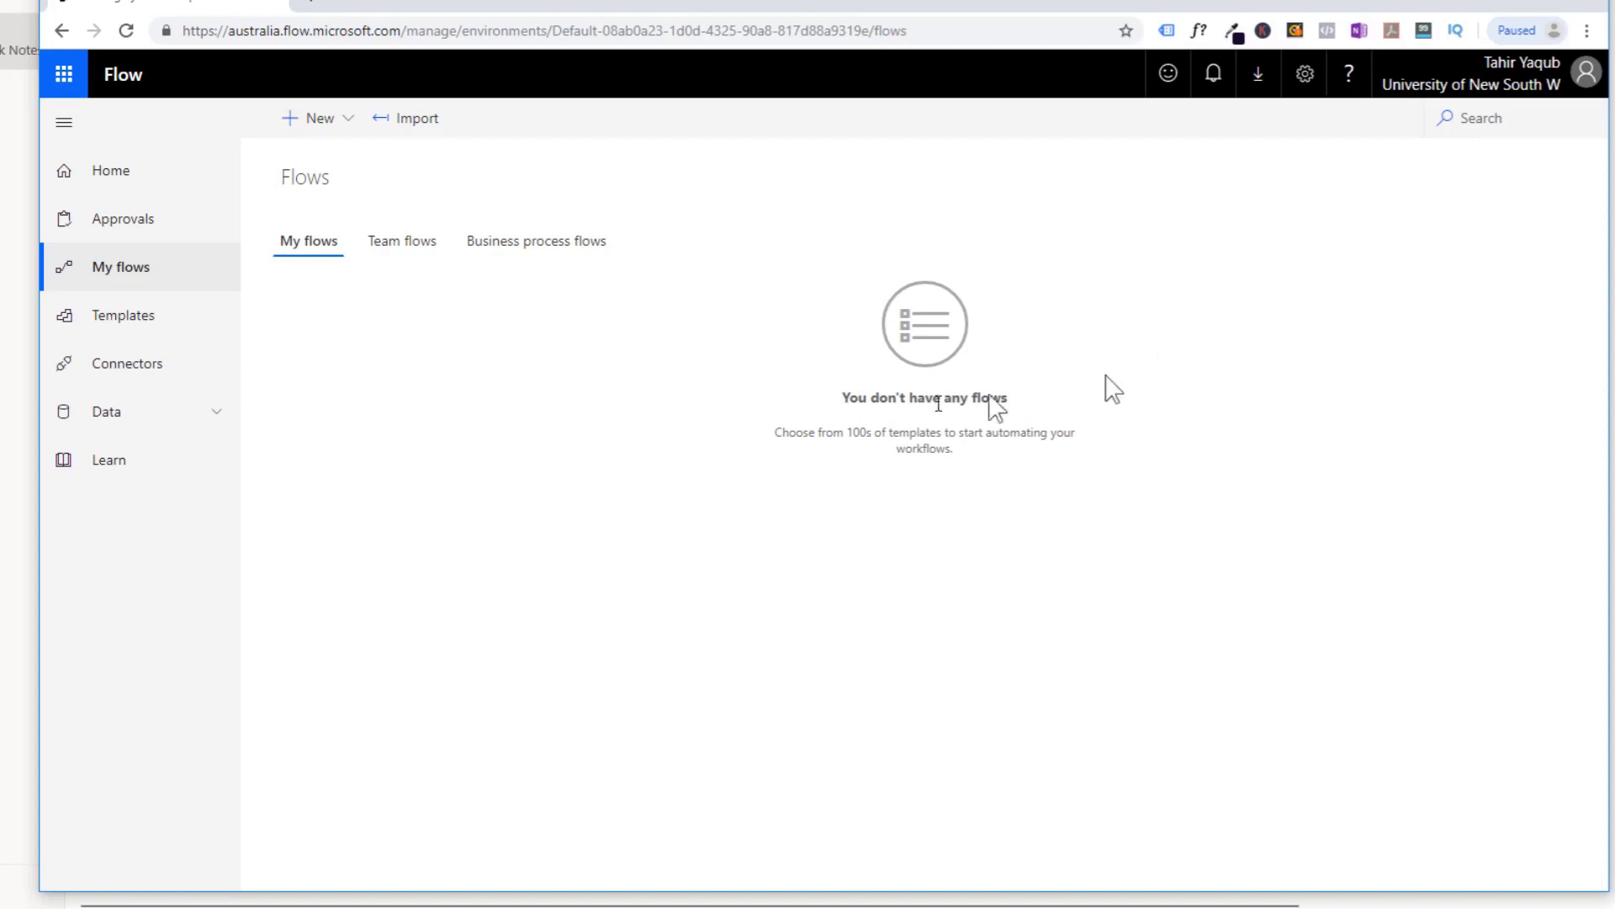
click(132, 331)
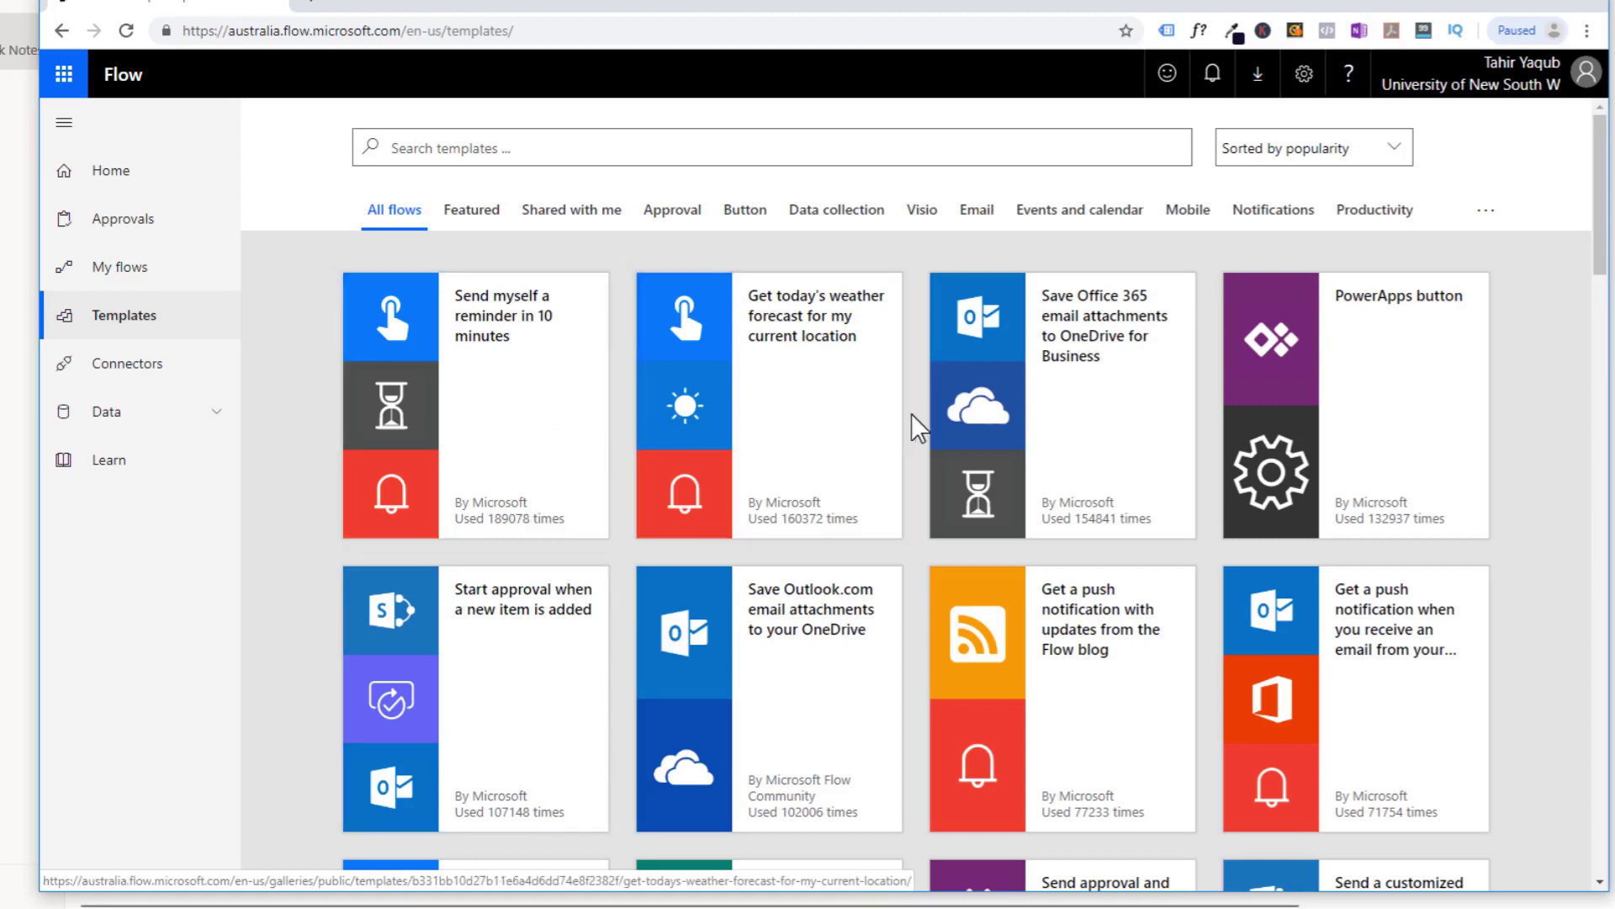
scroll(912, 412, down, 2)
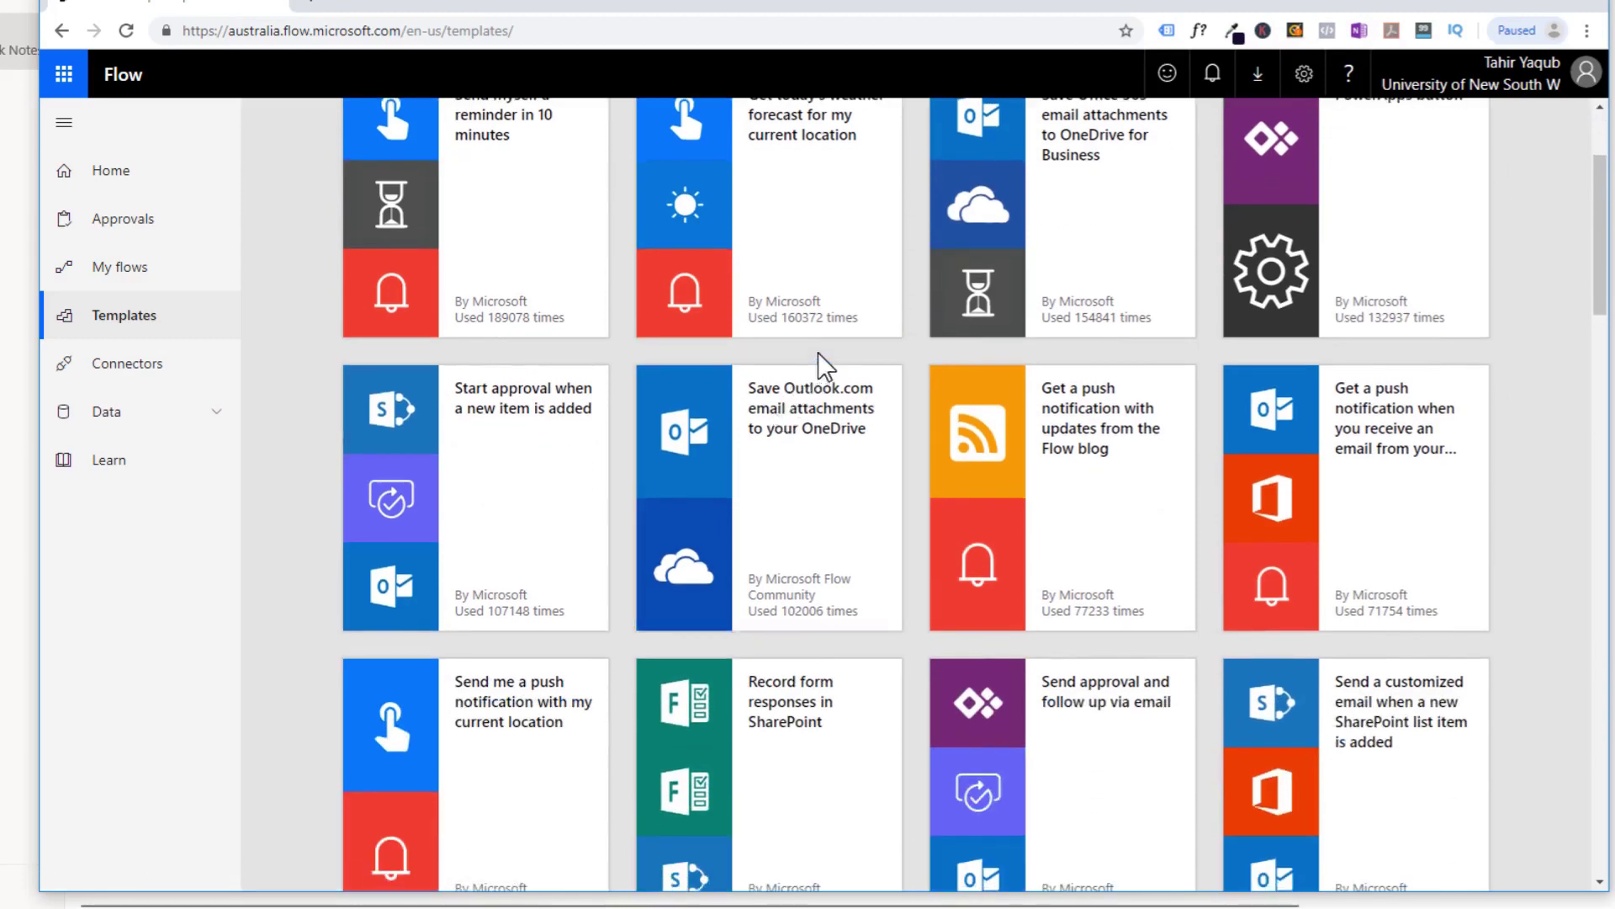
scroll(825, 366, down, 3)
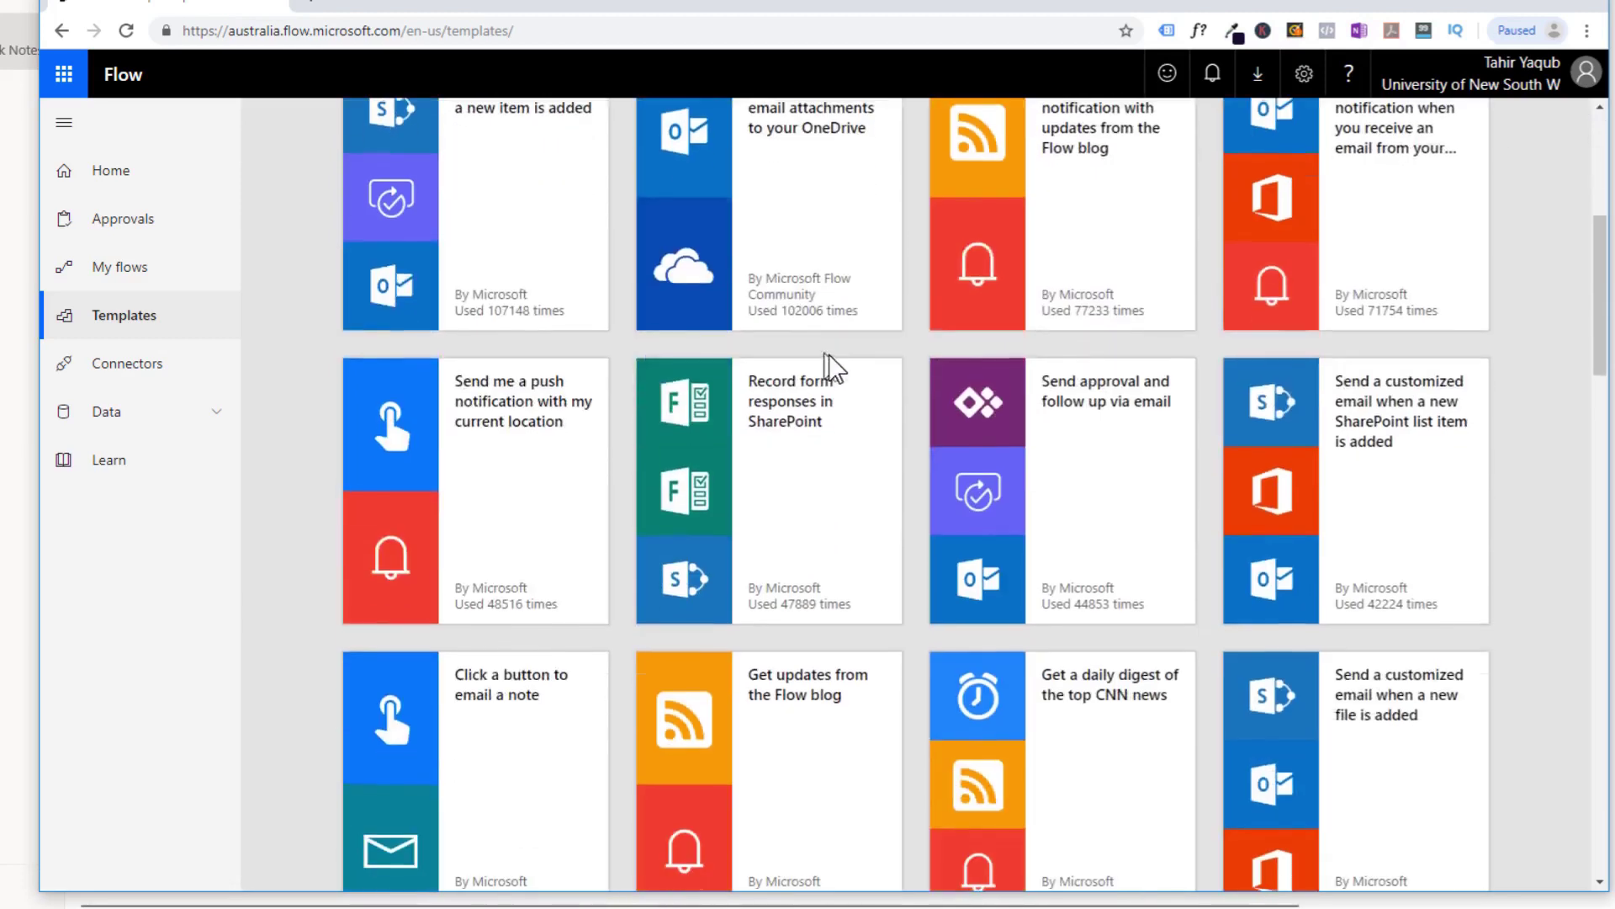
scroll(892, 382, down, 3)
scroll(631, 374, up, 10)
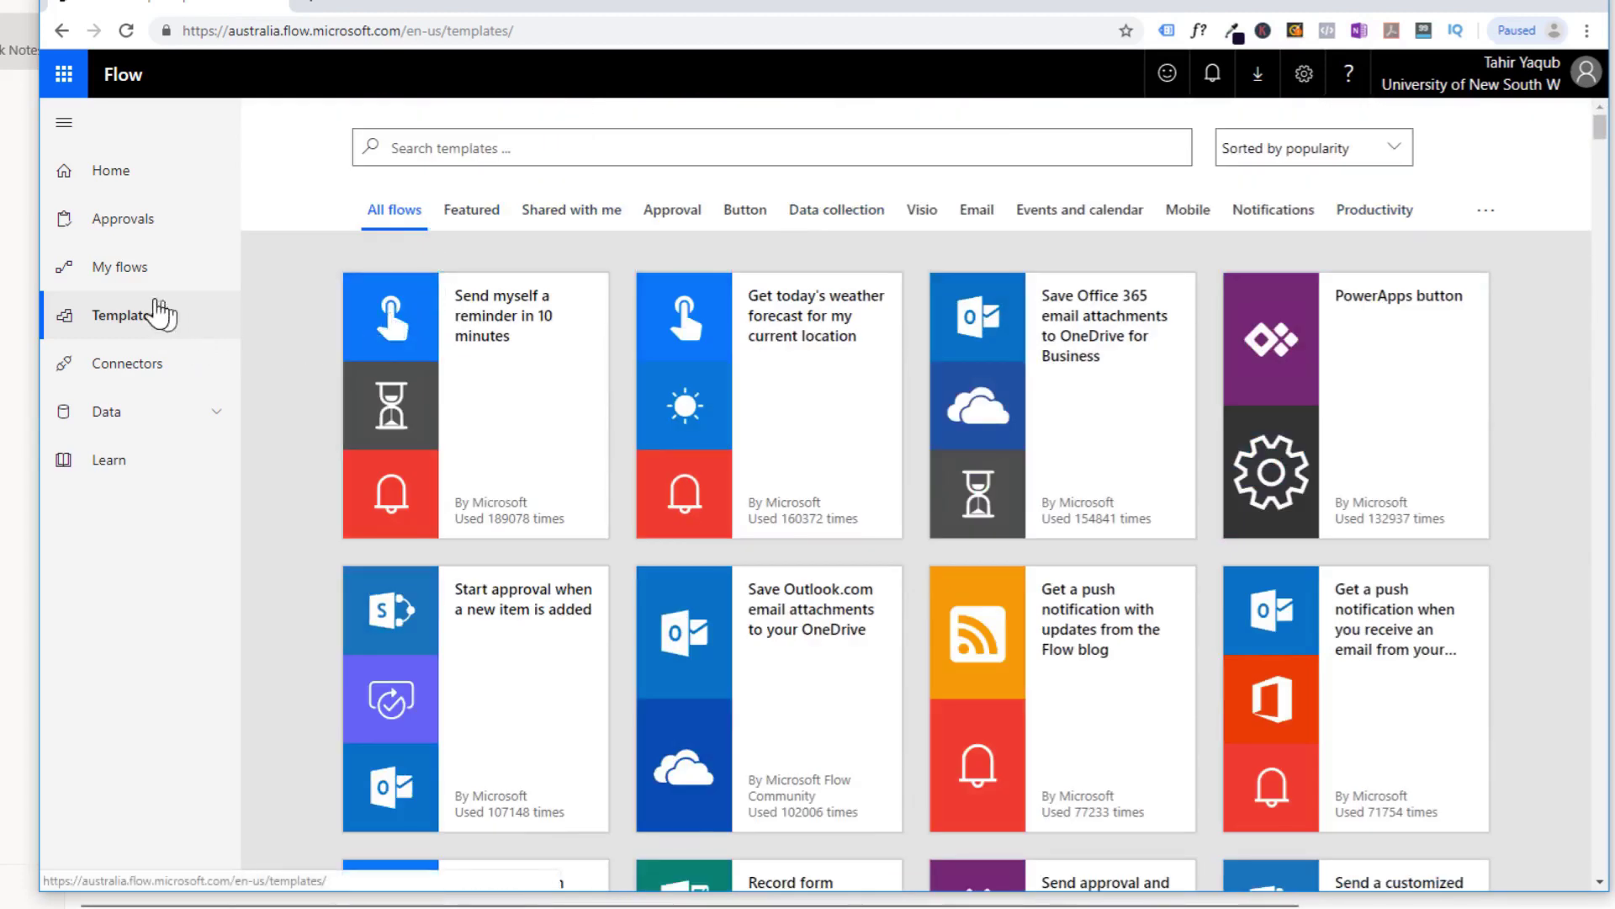
Step: Start a new flow from a template and choose "Save Gmail attachments to your Google Drive" from the expanded template list
click(116, 271)
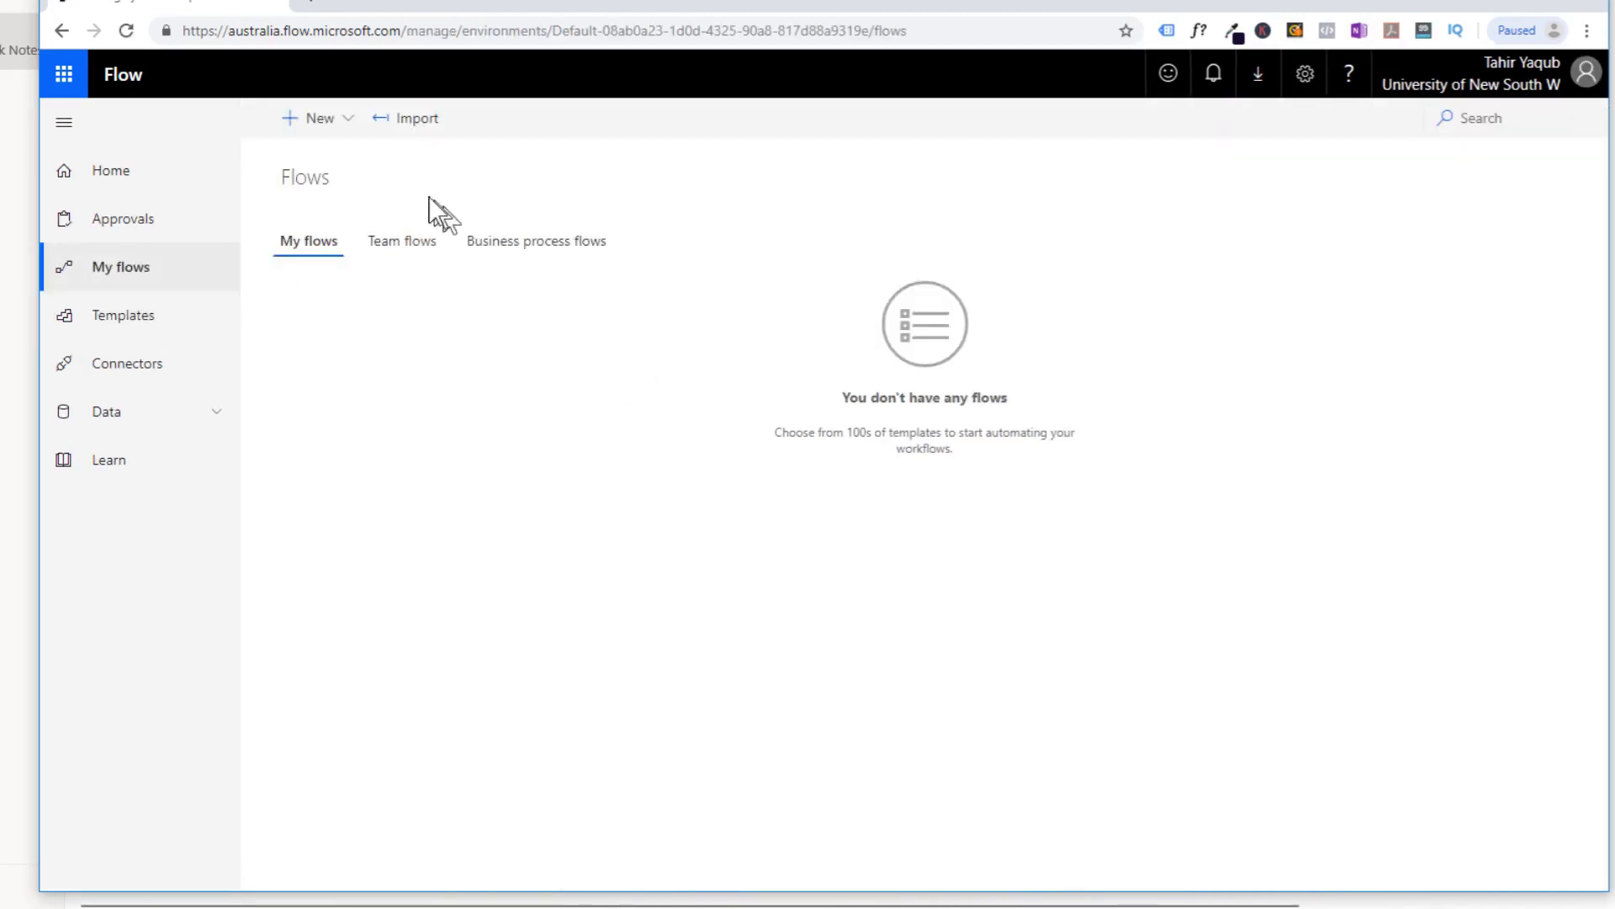
click(310, 123)
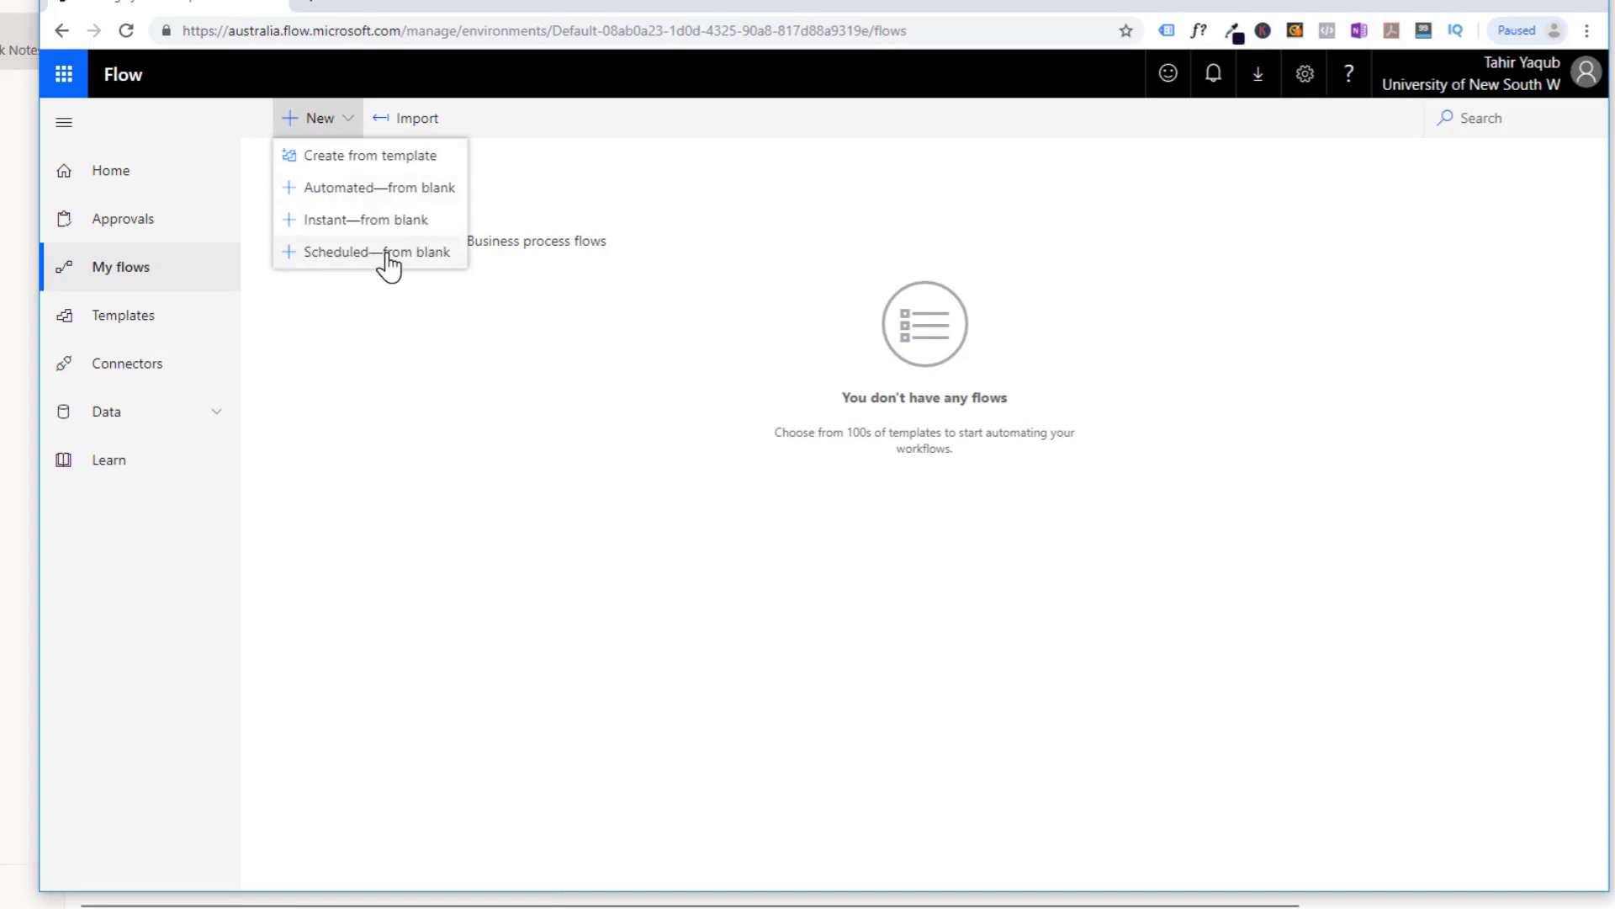
click(412, 170)
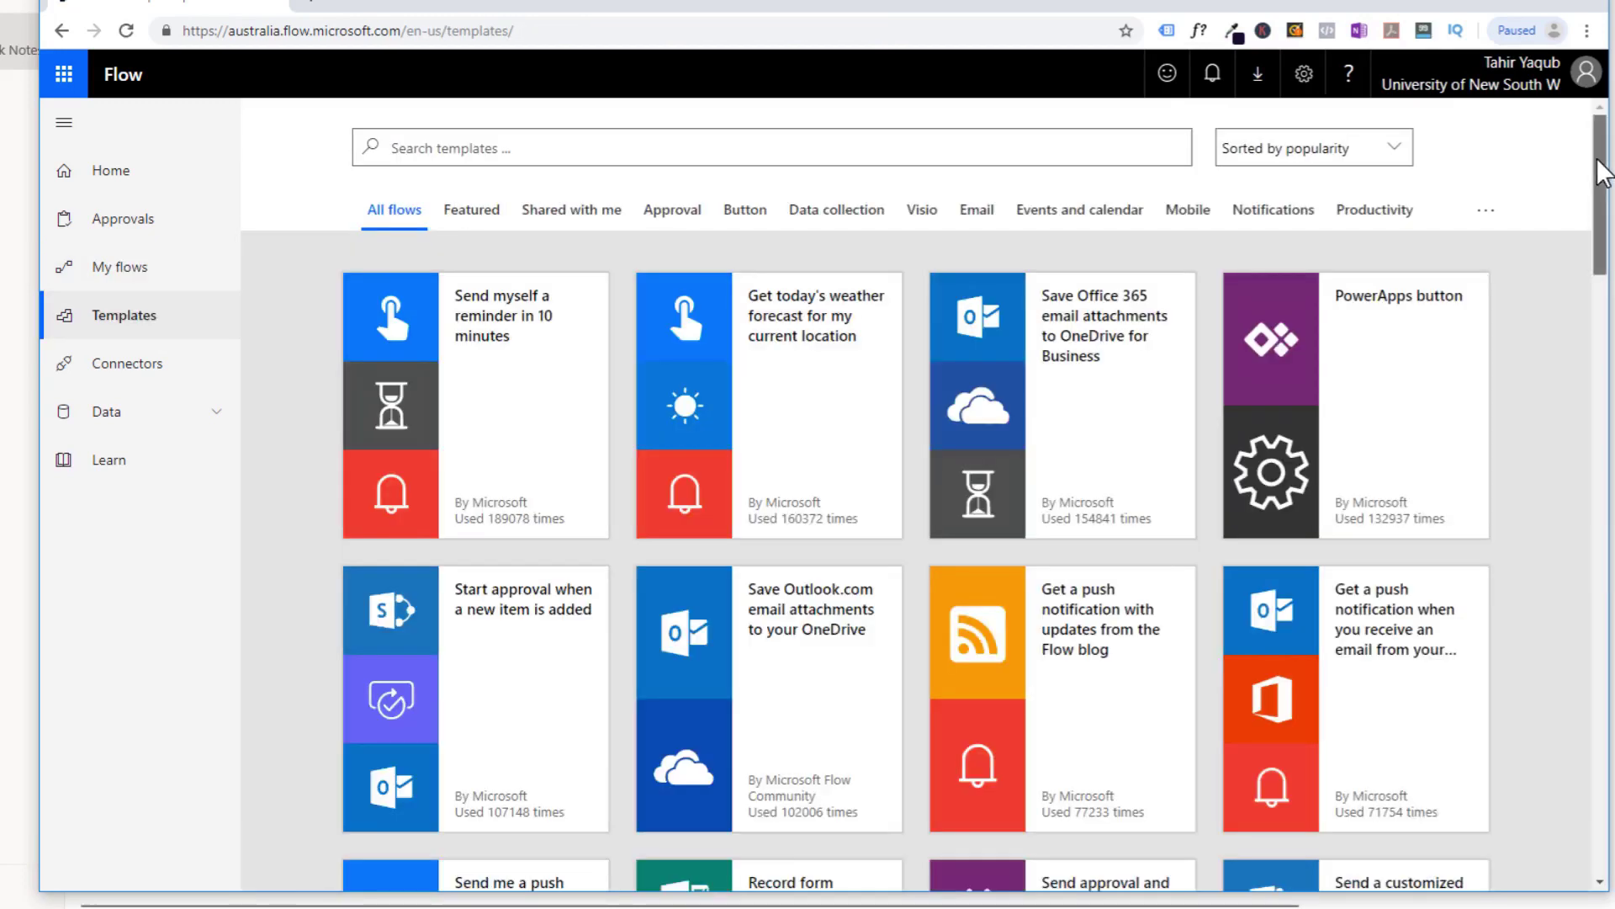
drag(1603, 189, 1608, 353)
scroll(917, 842, down, 20)
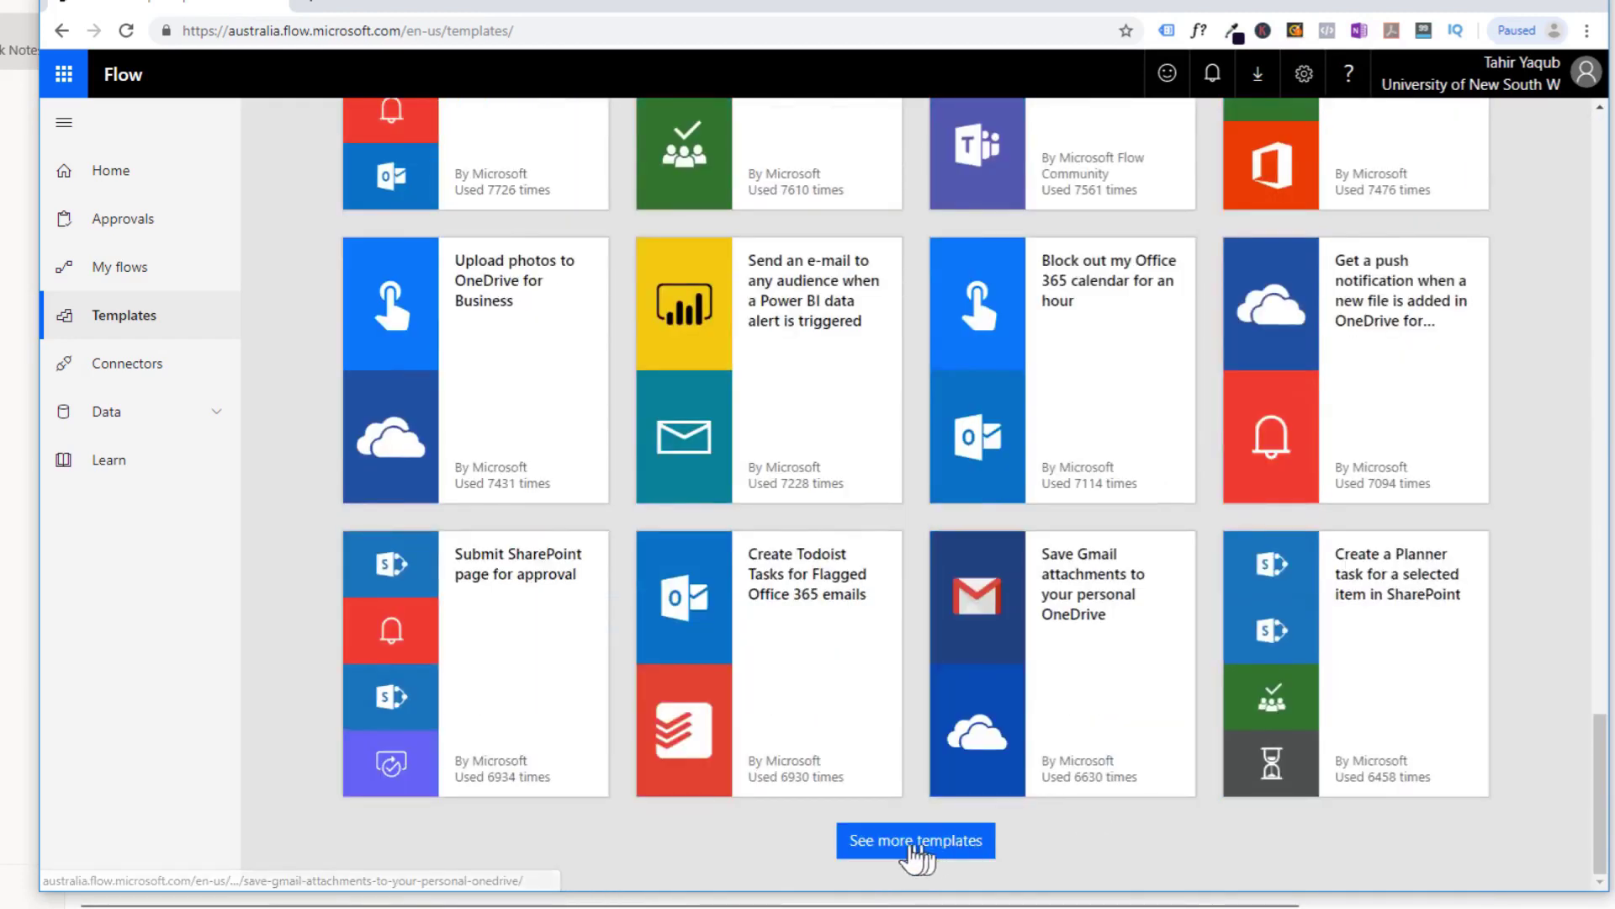
click(884, 854)
scroll(1374, 740, down, 8)
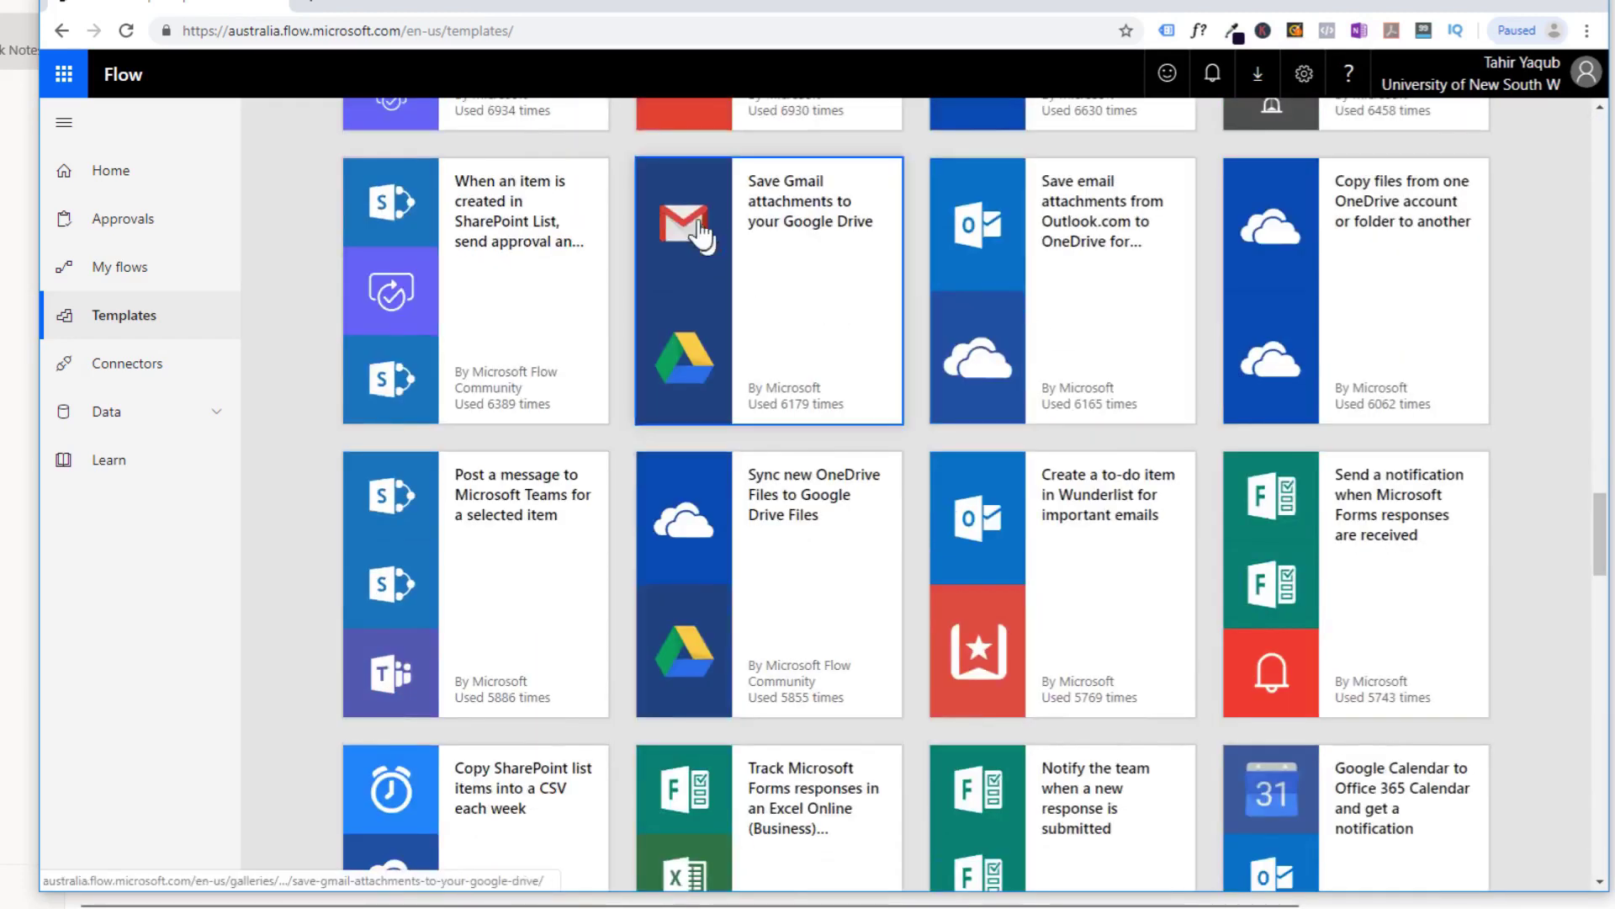
click(827, 232)
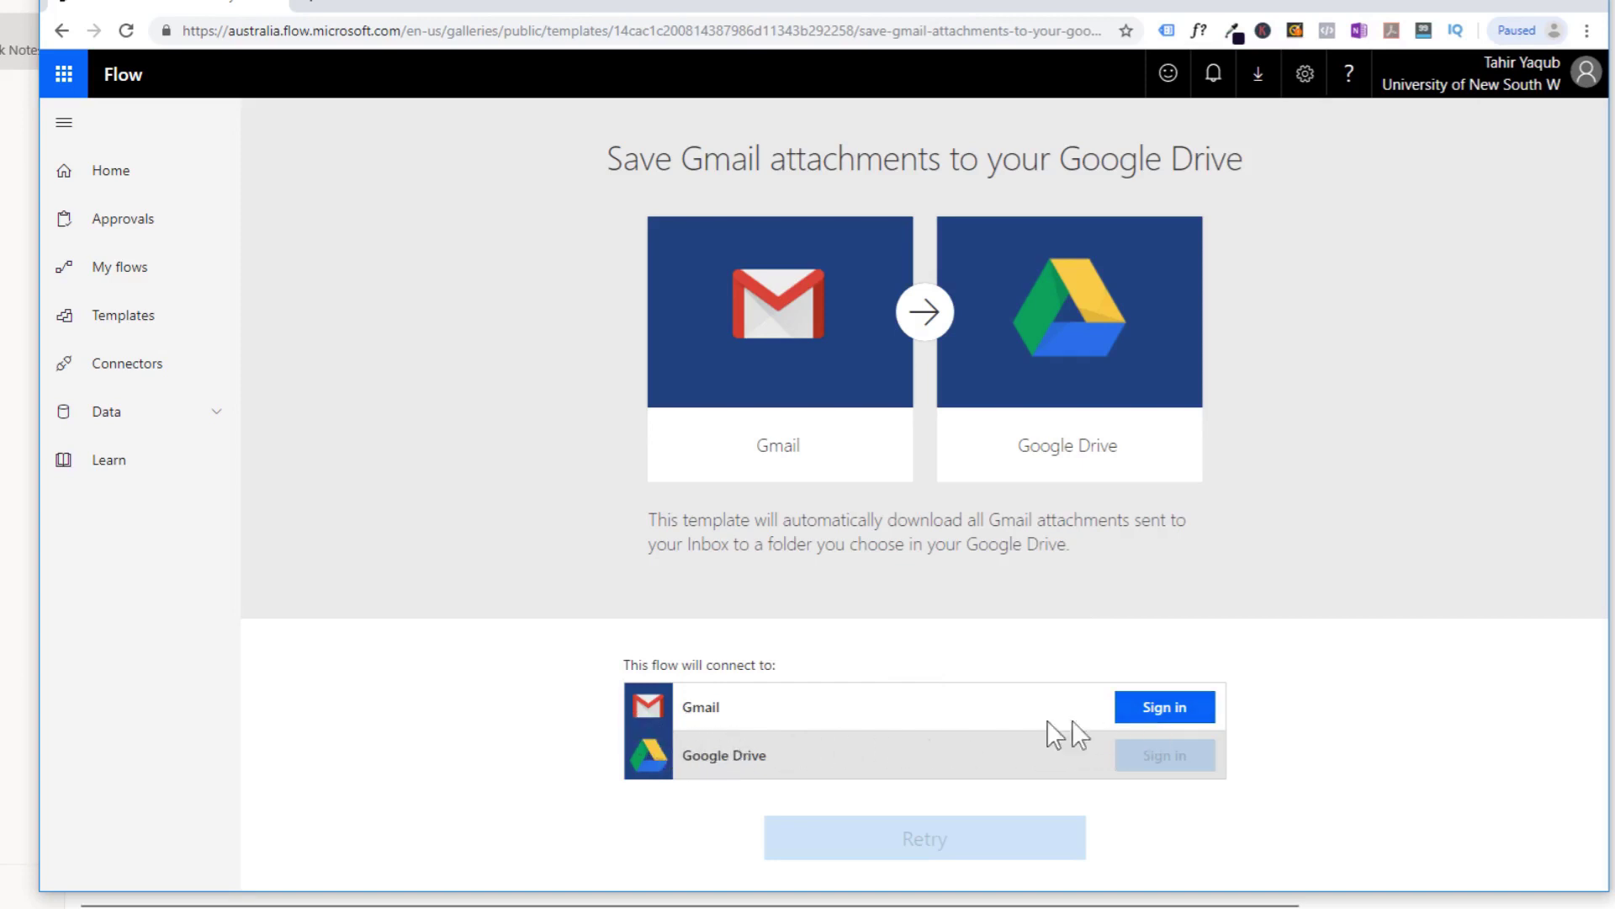
Step: Connect the flow's Gmail service by signing in with the second listed Google account and allowing access
click(1164, 713)
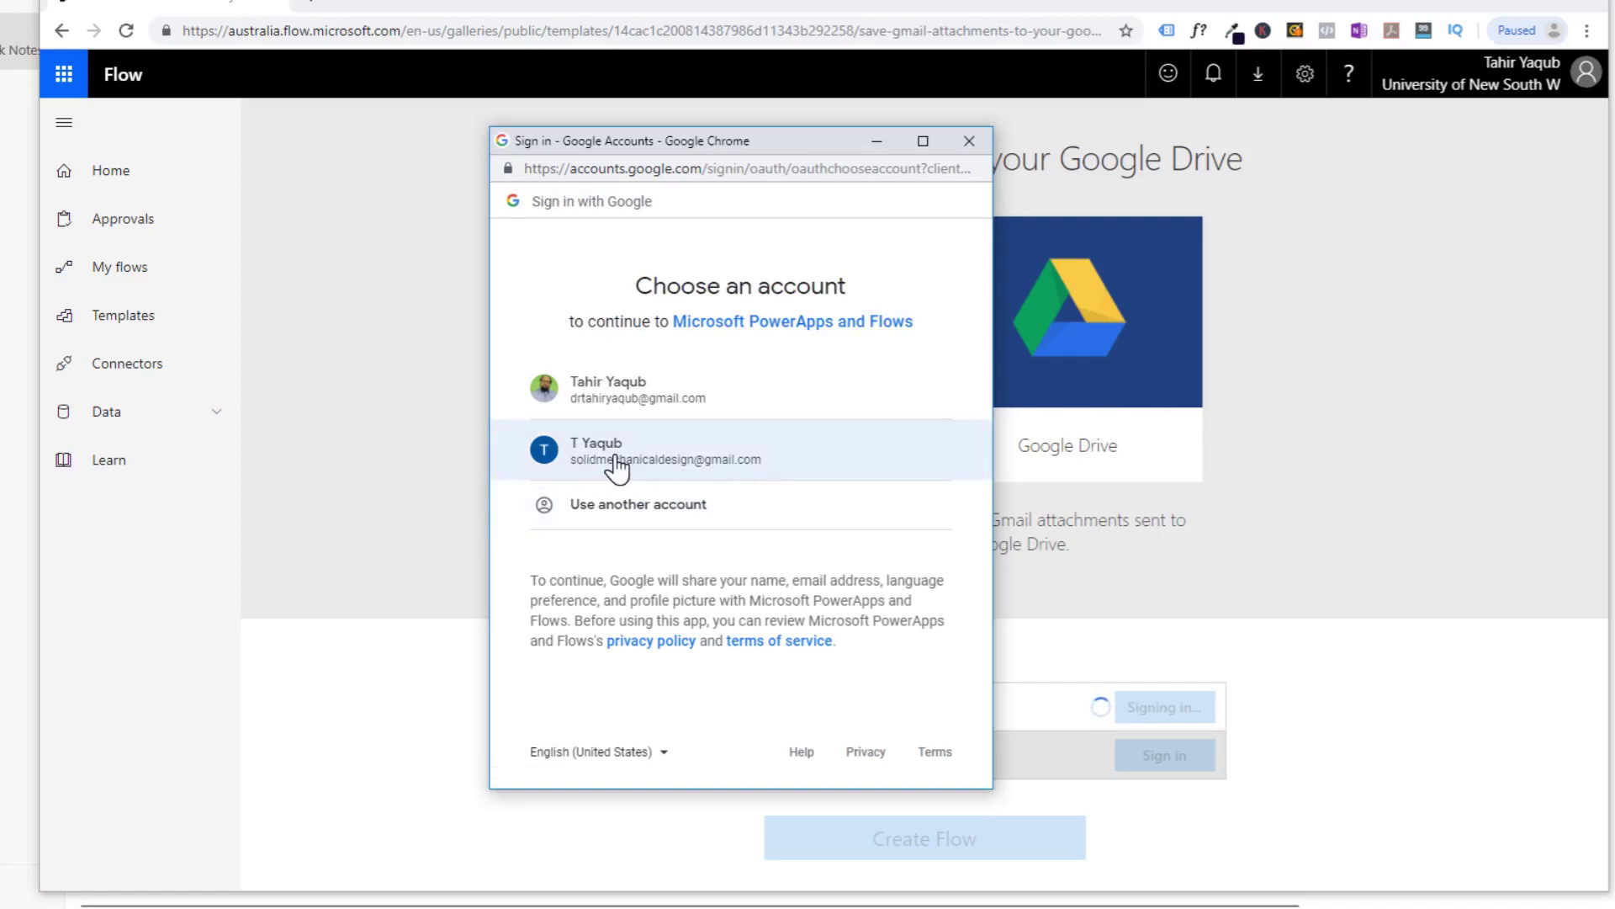
click(619, 468)
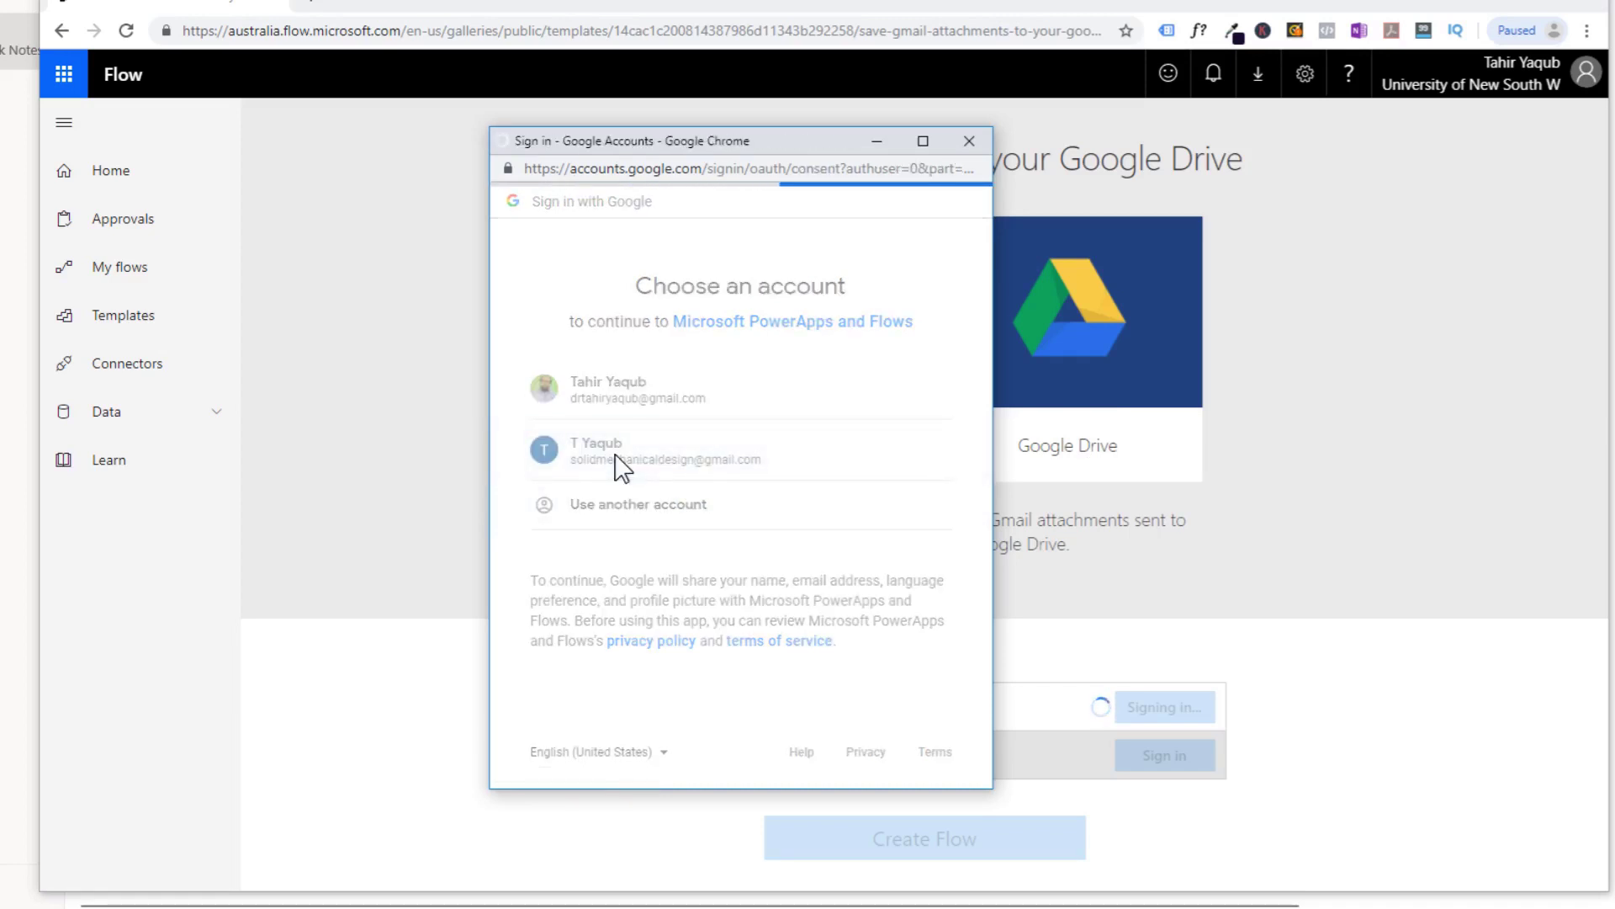
click(894, 753)
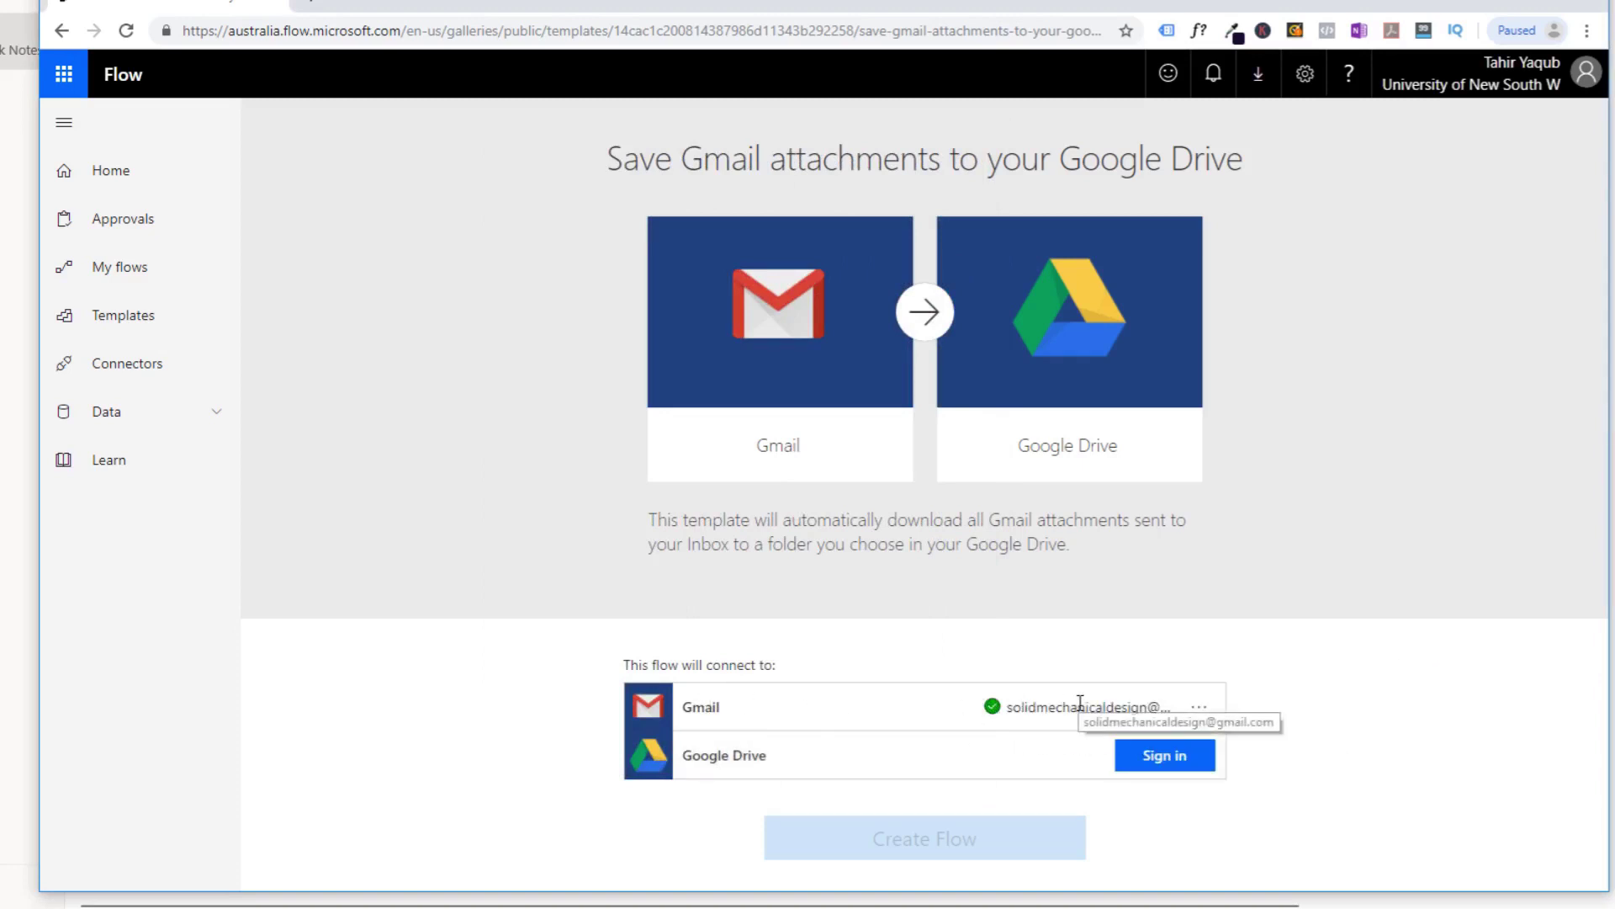
Step: Connect the flow's Google Drive service with the same Google account as Gmail and allow file access
click(1171, 763)
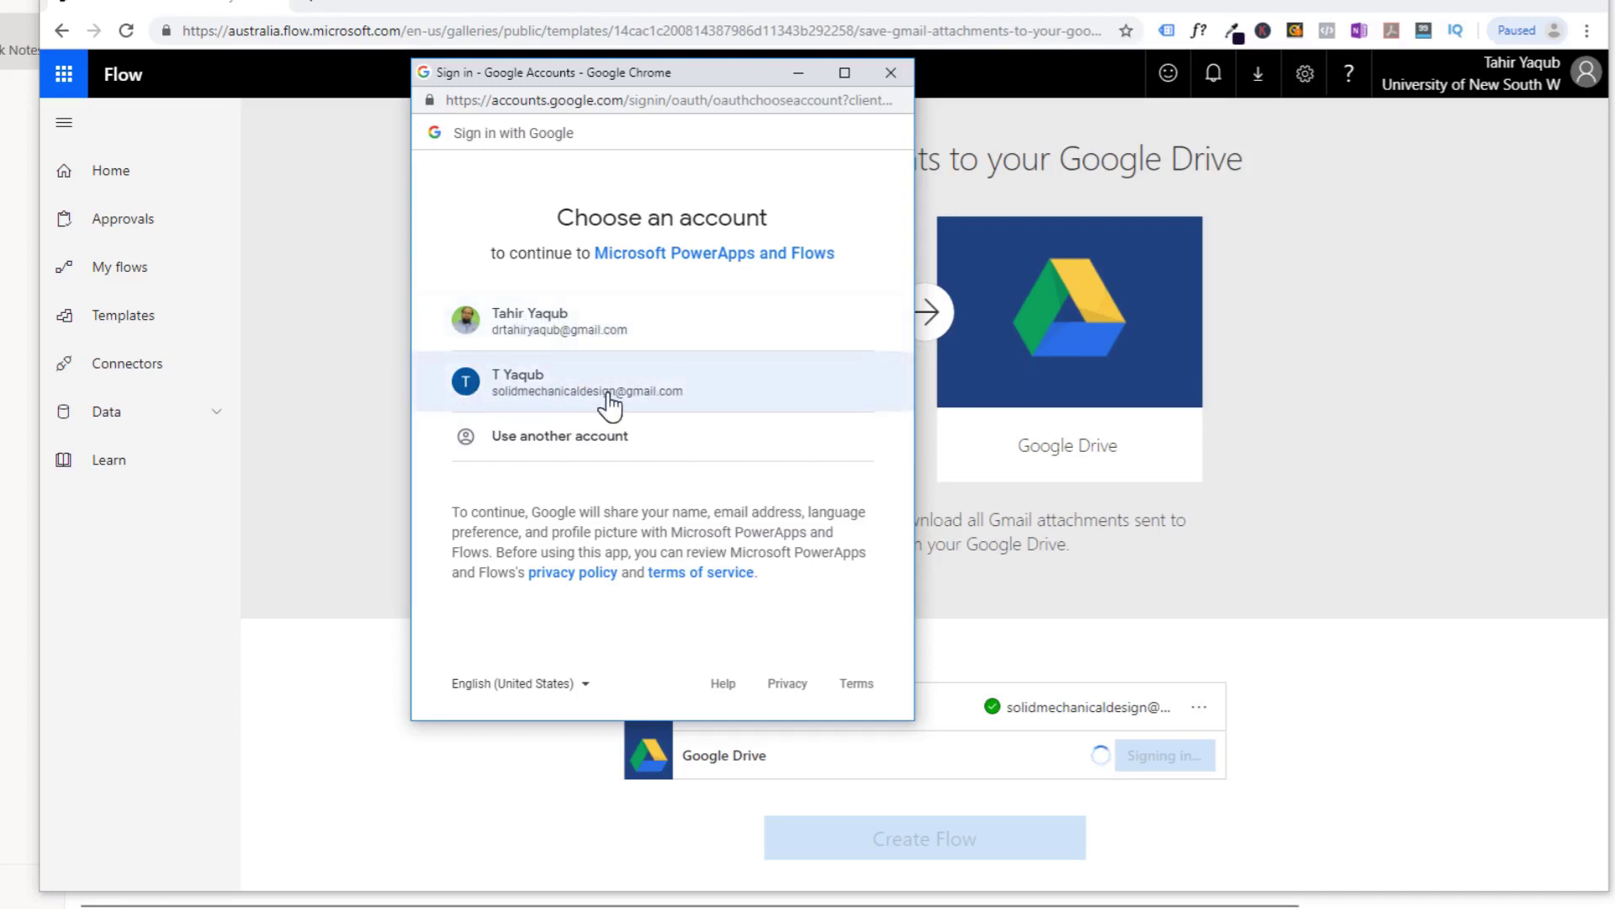
click(543, 400)
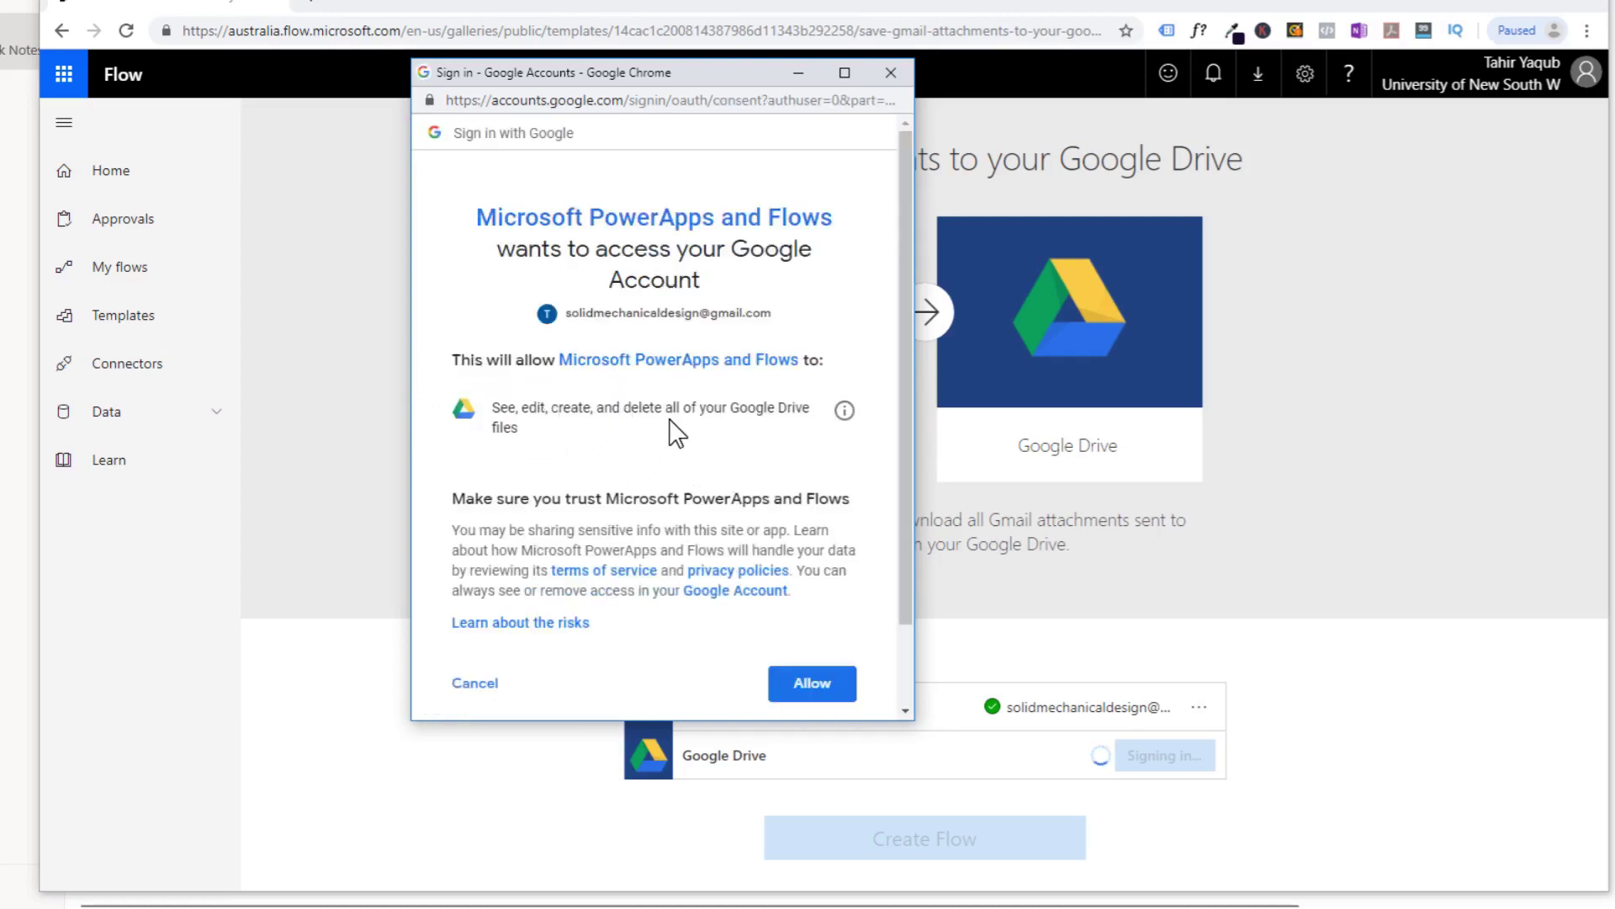
click(822, 695)
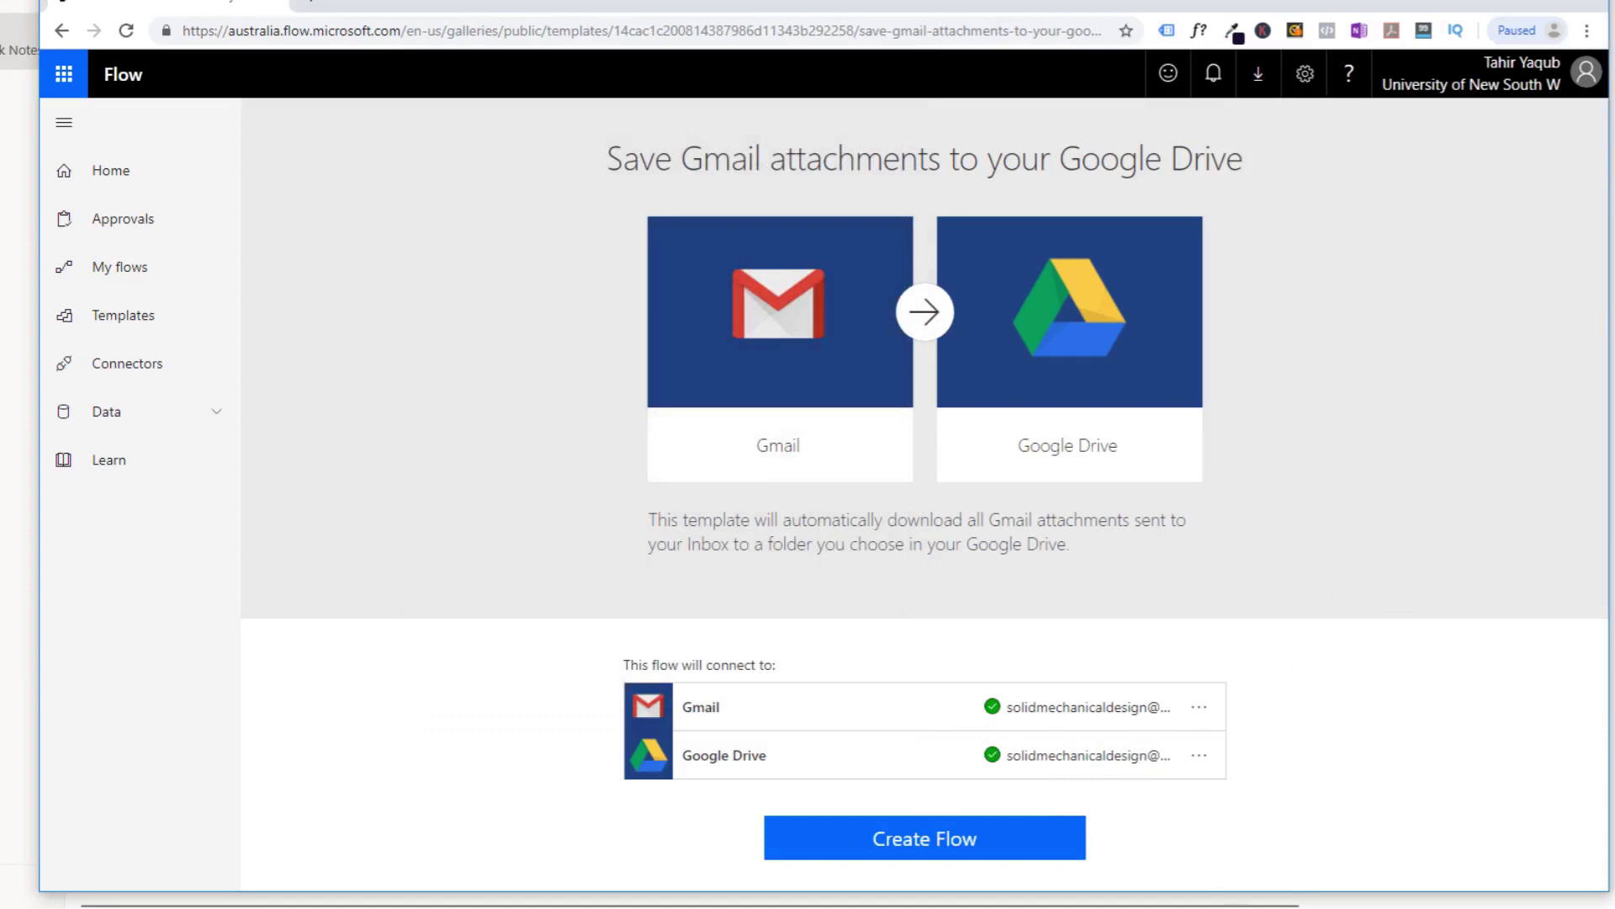
Step: Create the flow from the template and dismiss the saved-flow notice
click(919, 846)
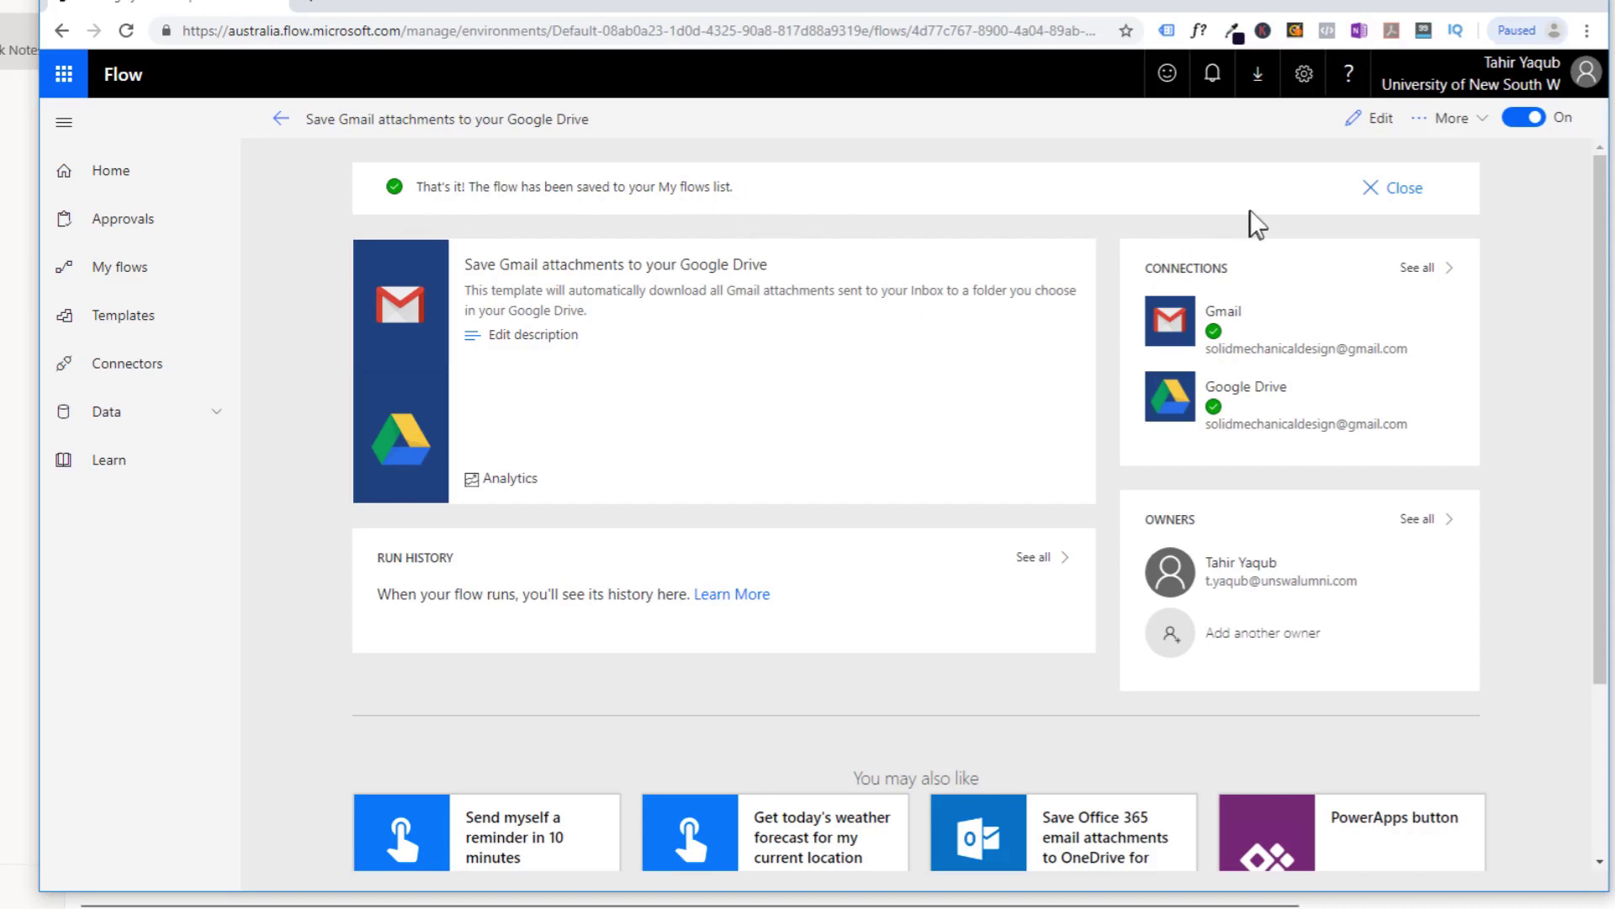
click(1415, 199)
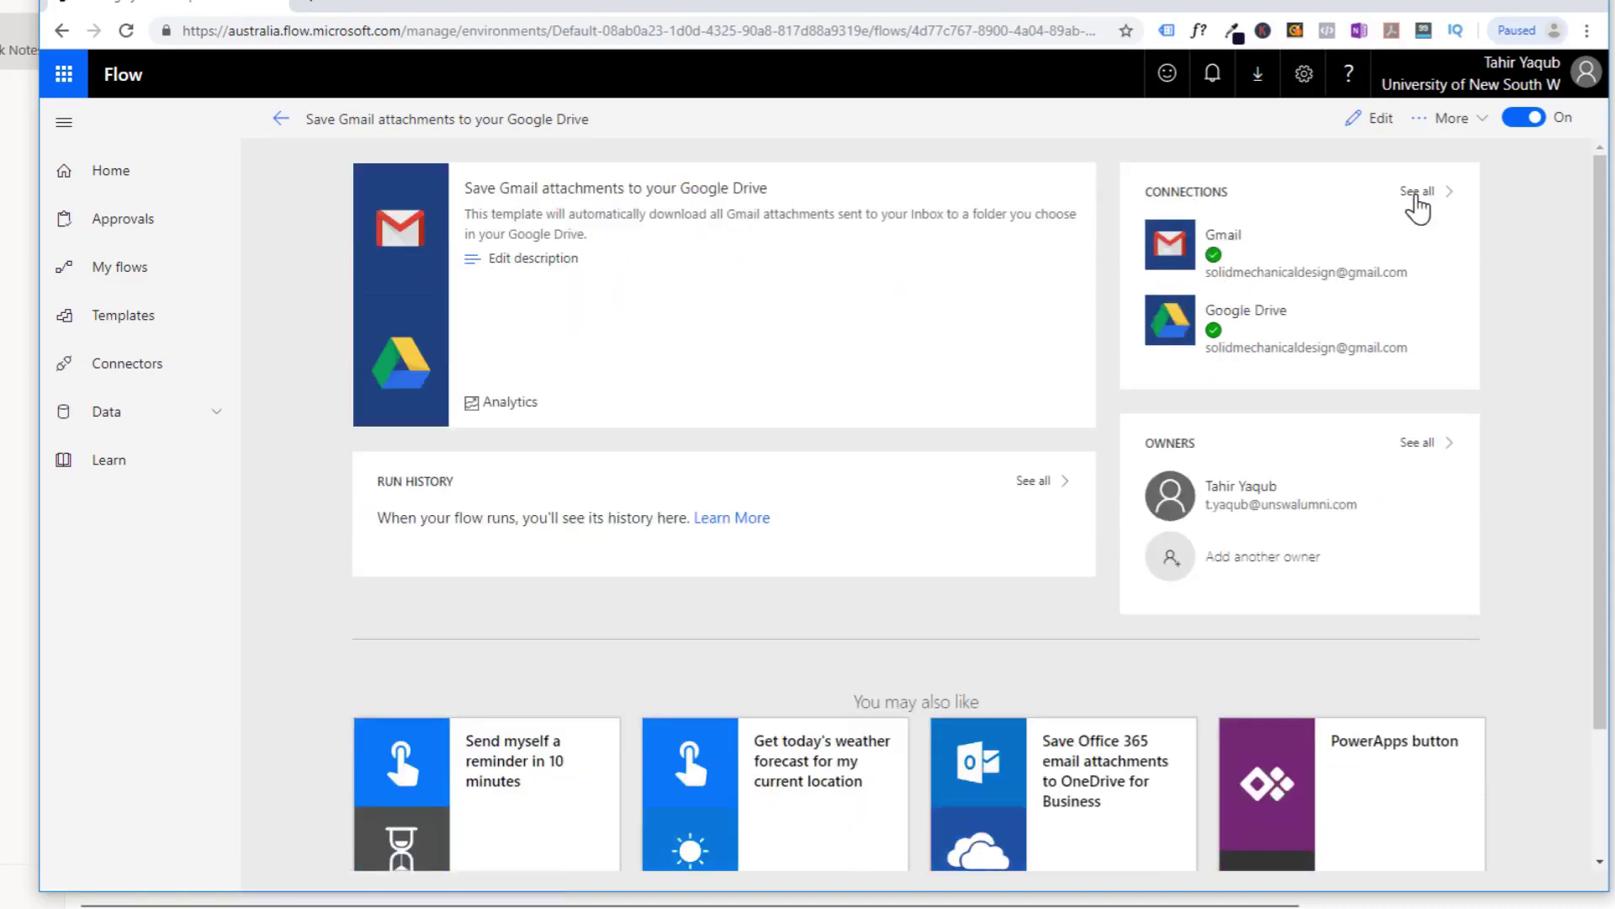
Step: Review the created flow in My flows and look up the data connections
click(126, 276)
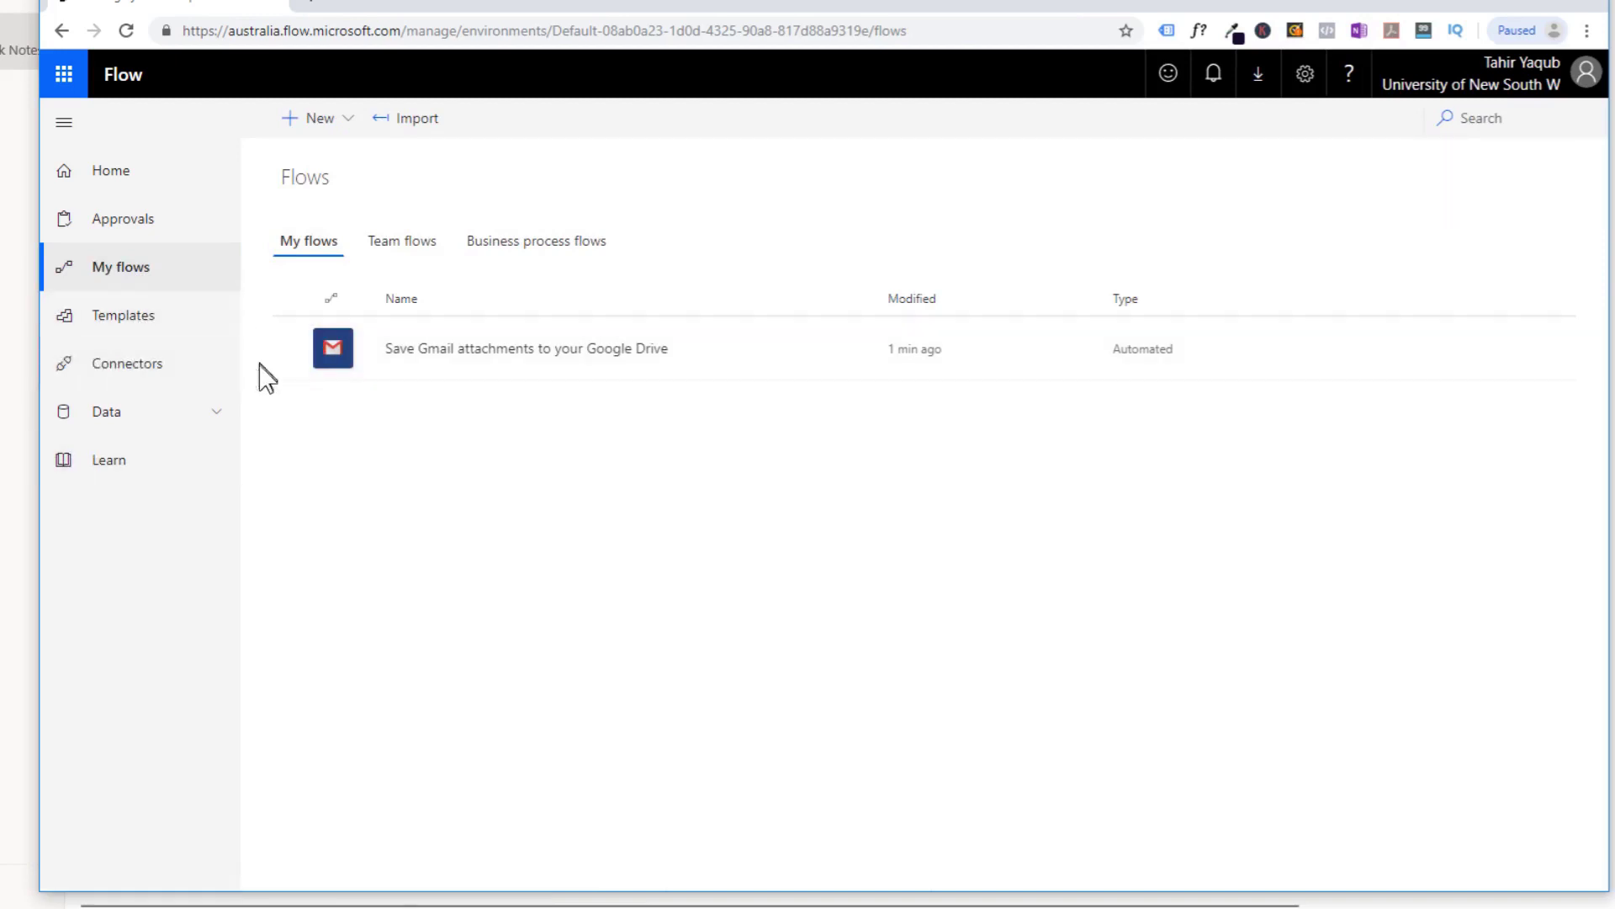
click(212, 428)
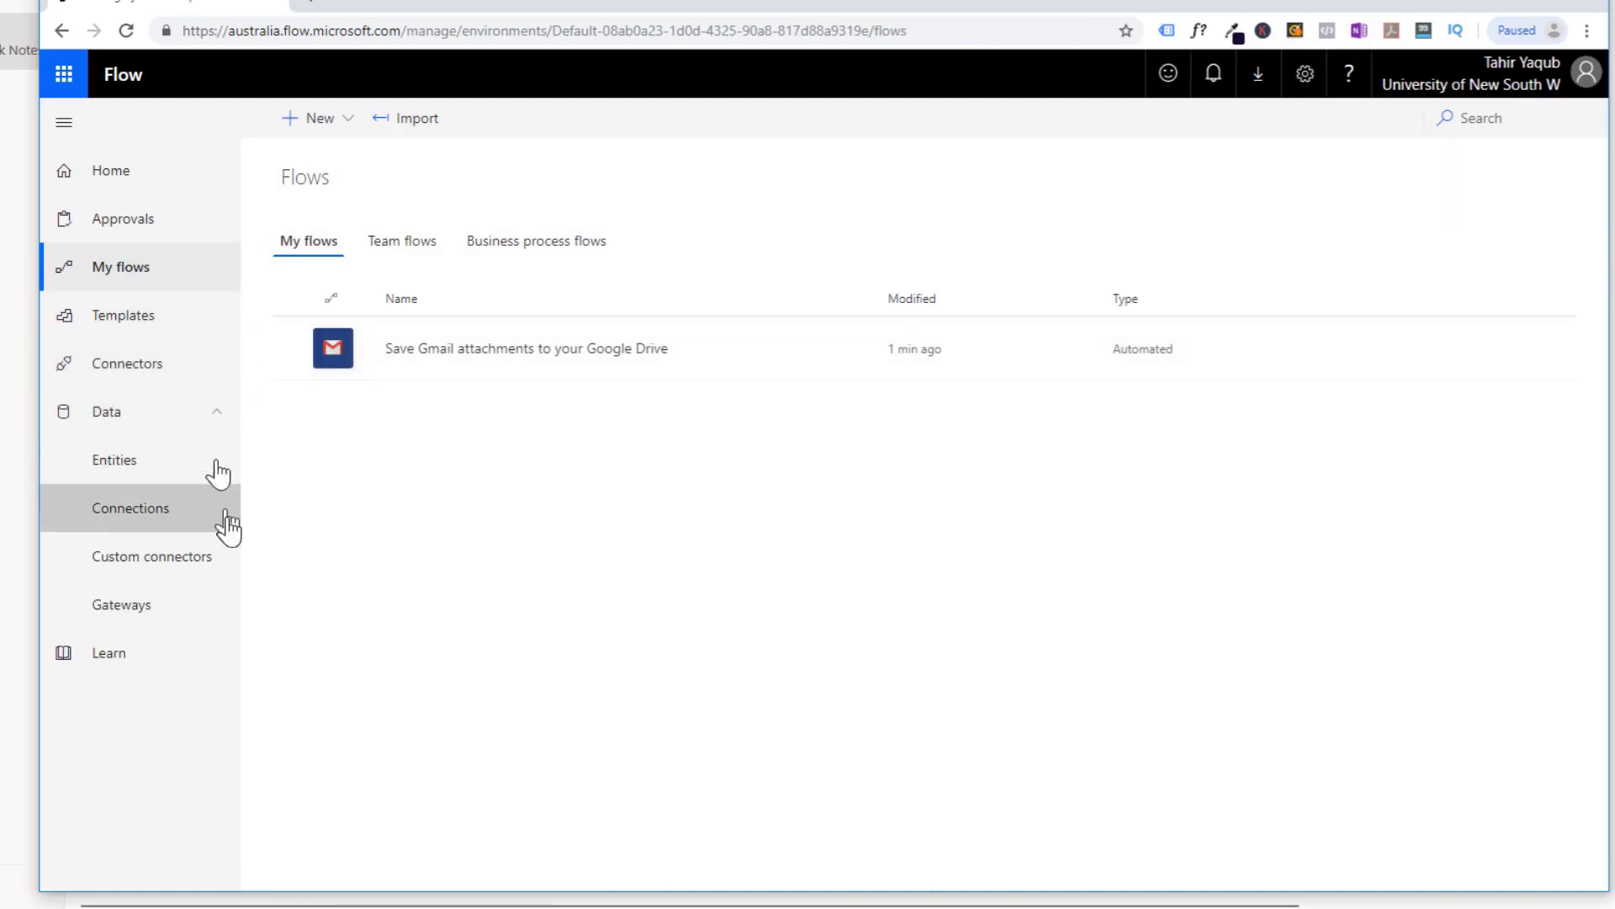
click(122, 515)
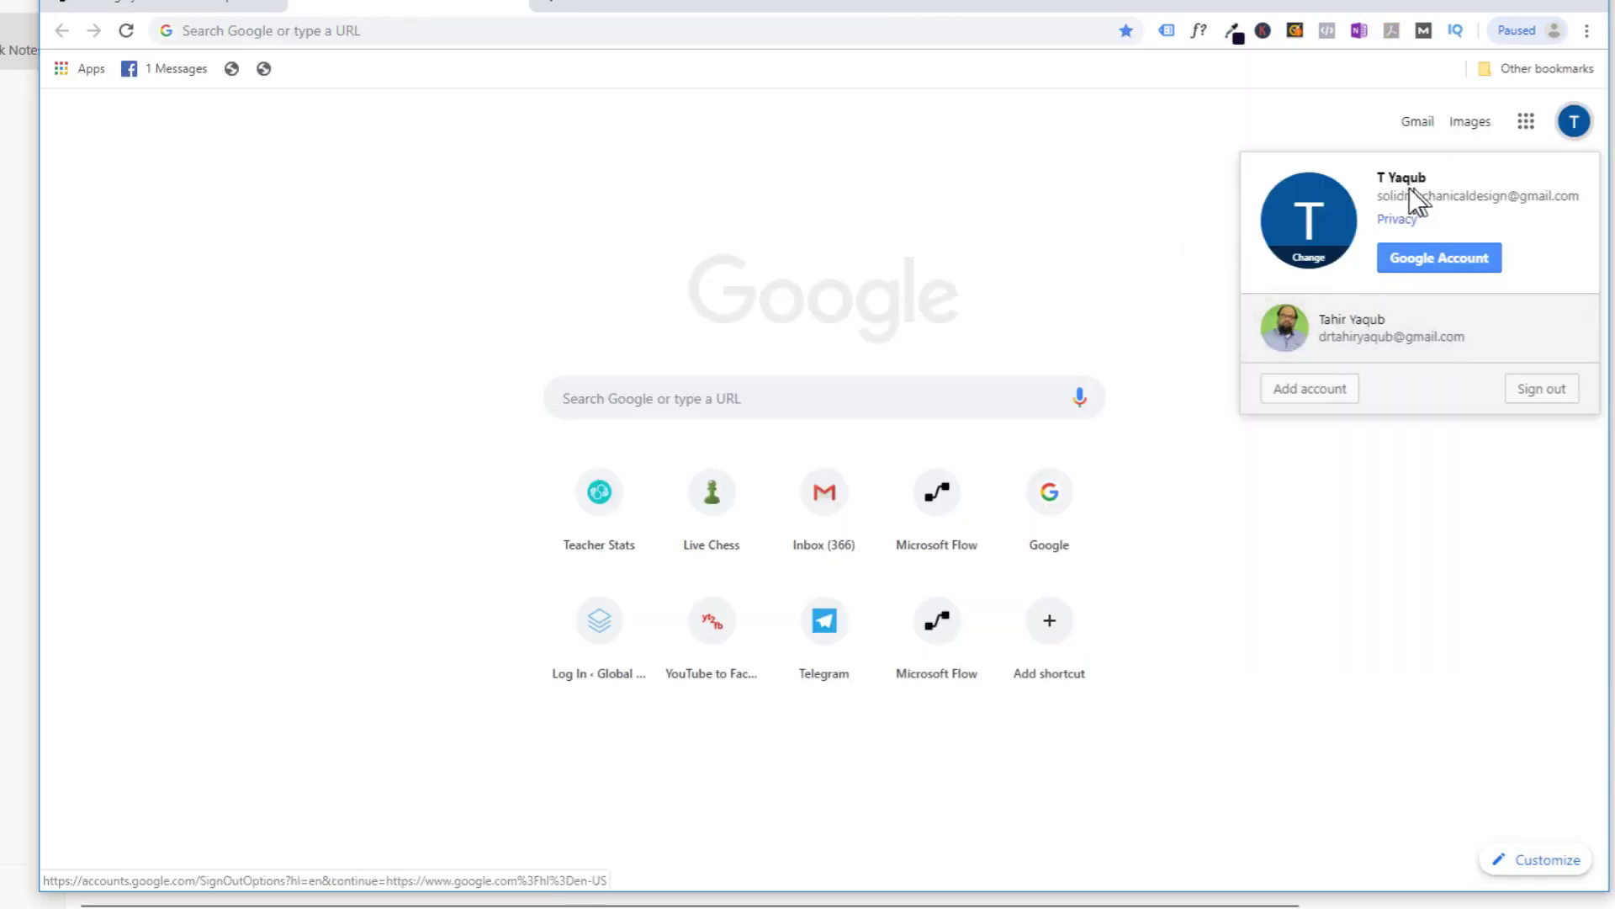
Step: From the other Google account's Gmail, compose an e-mail to the flow's connected address with subject "Test Attachment" and body "Hi"
click(1372, 341)
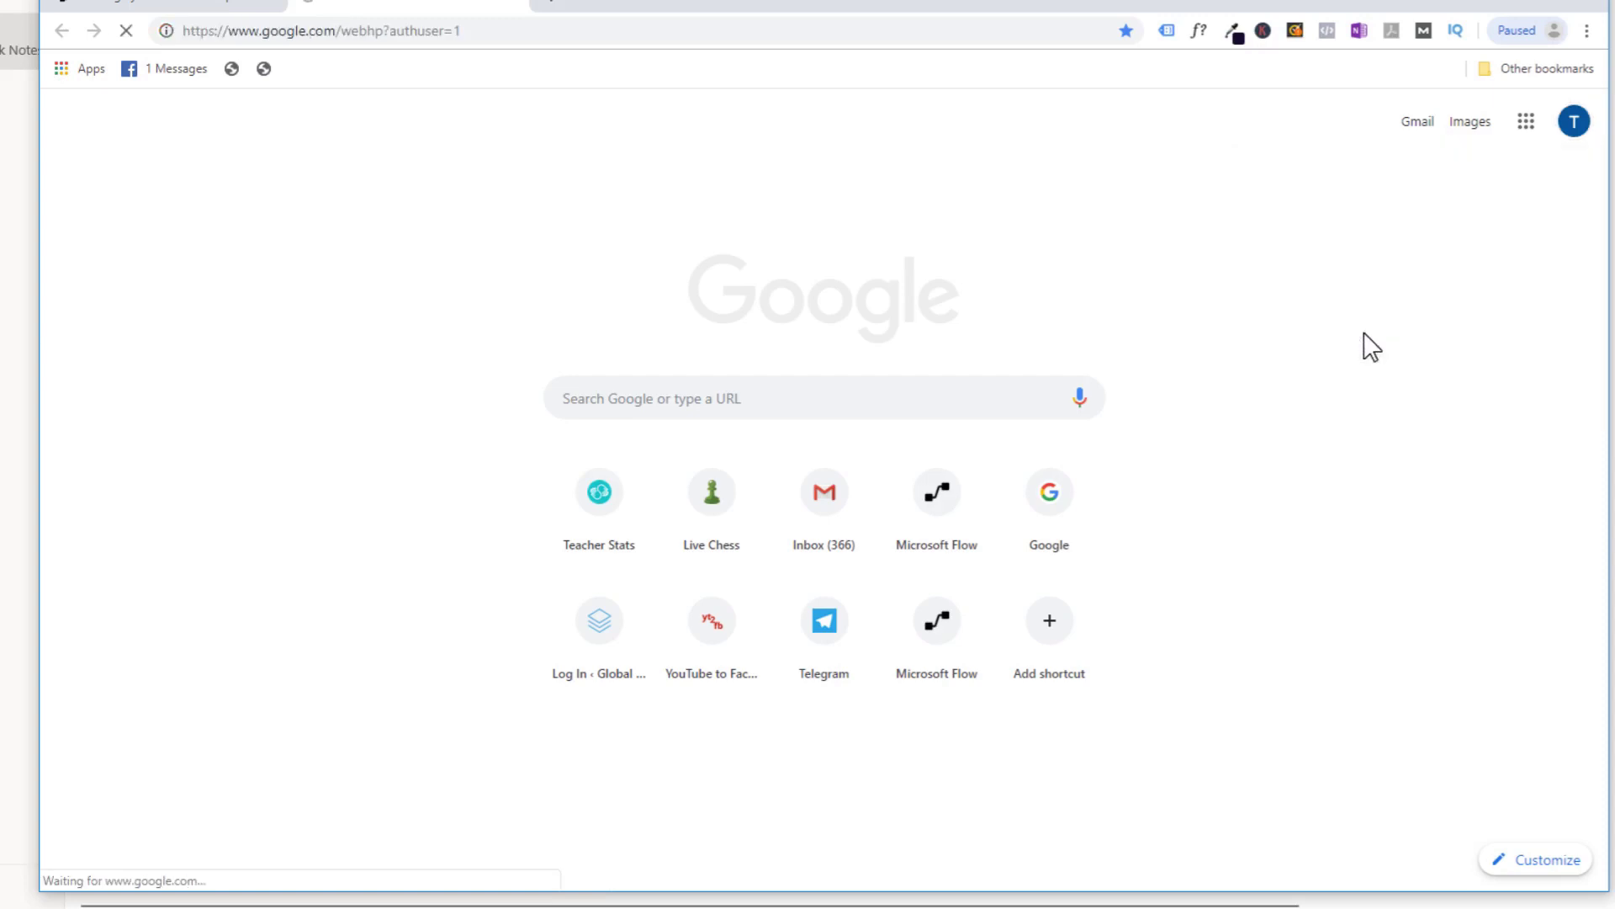
click(1396, 88)
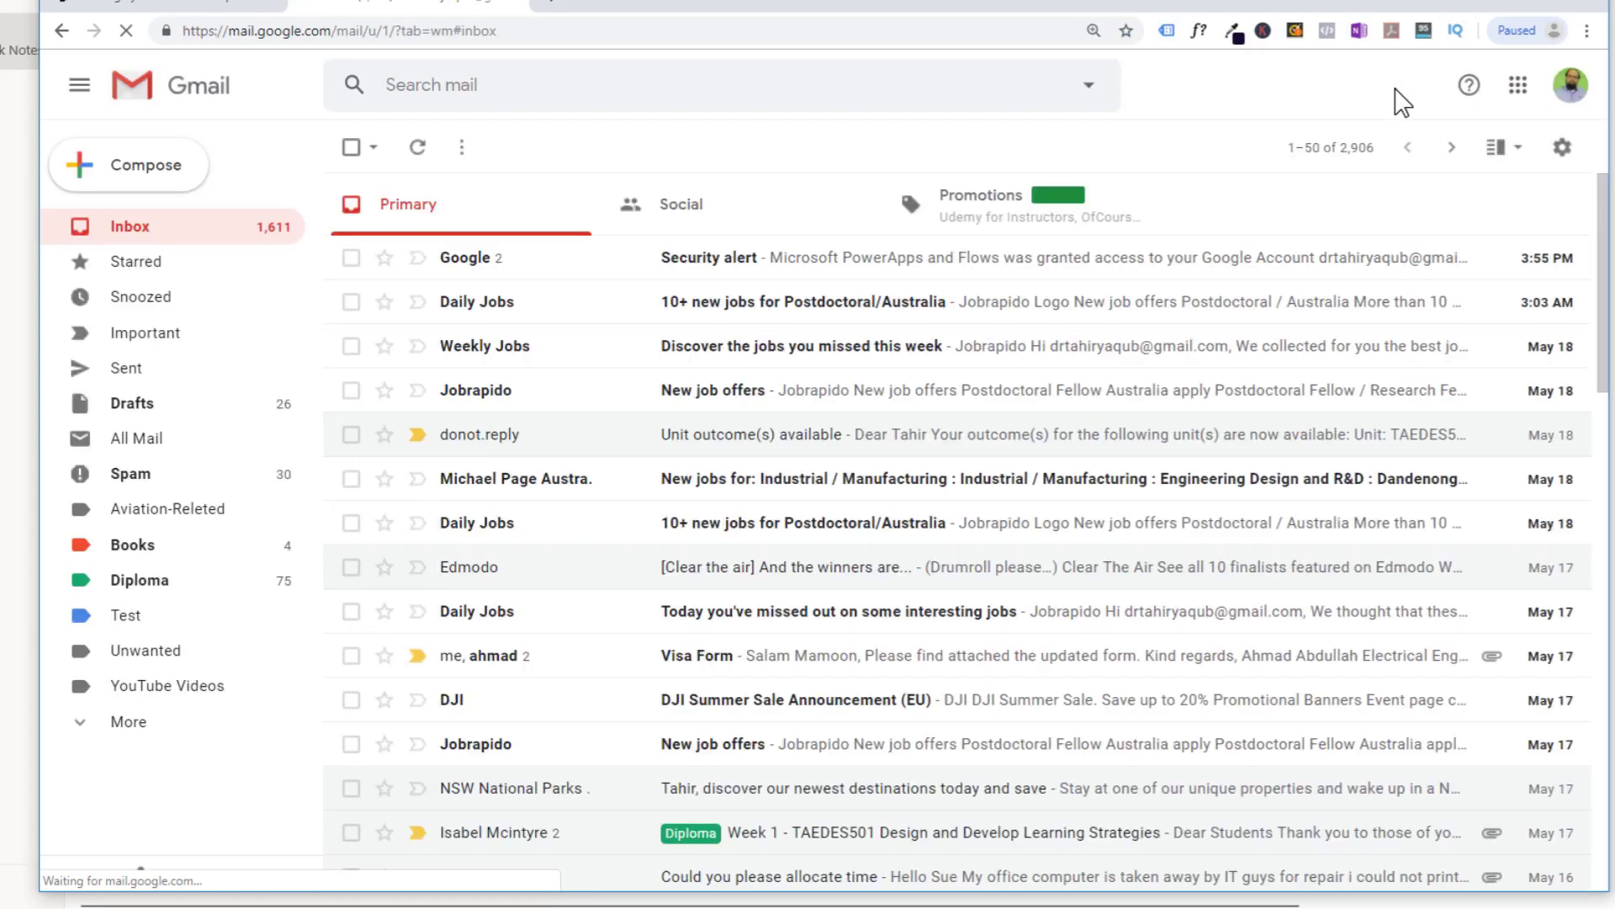
click(147, 166)
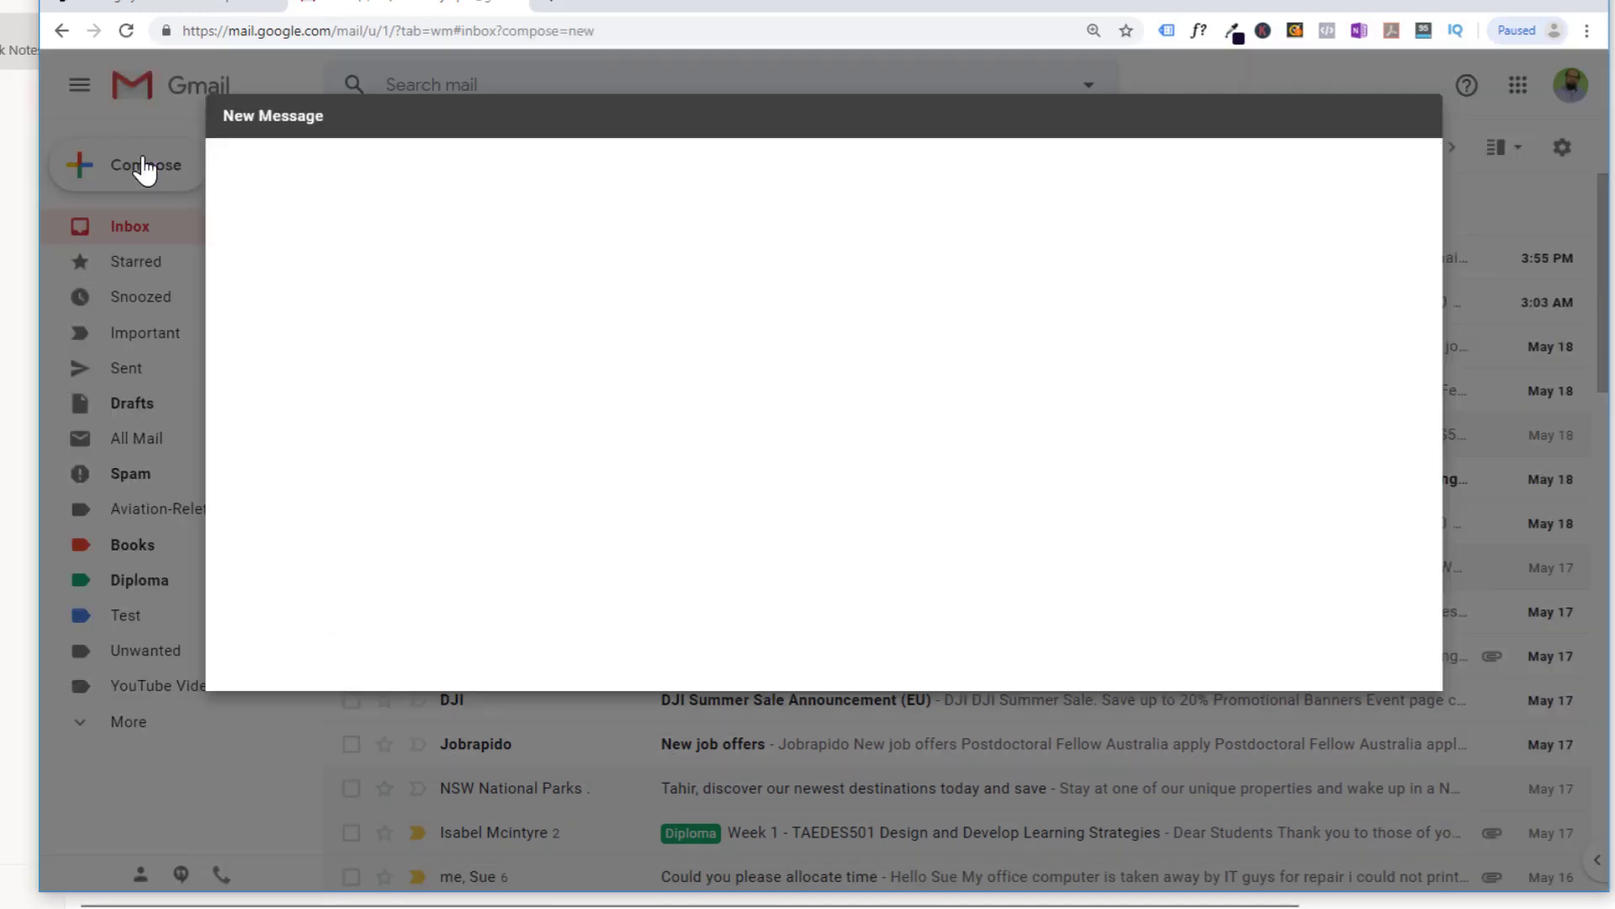
text(solid)
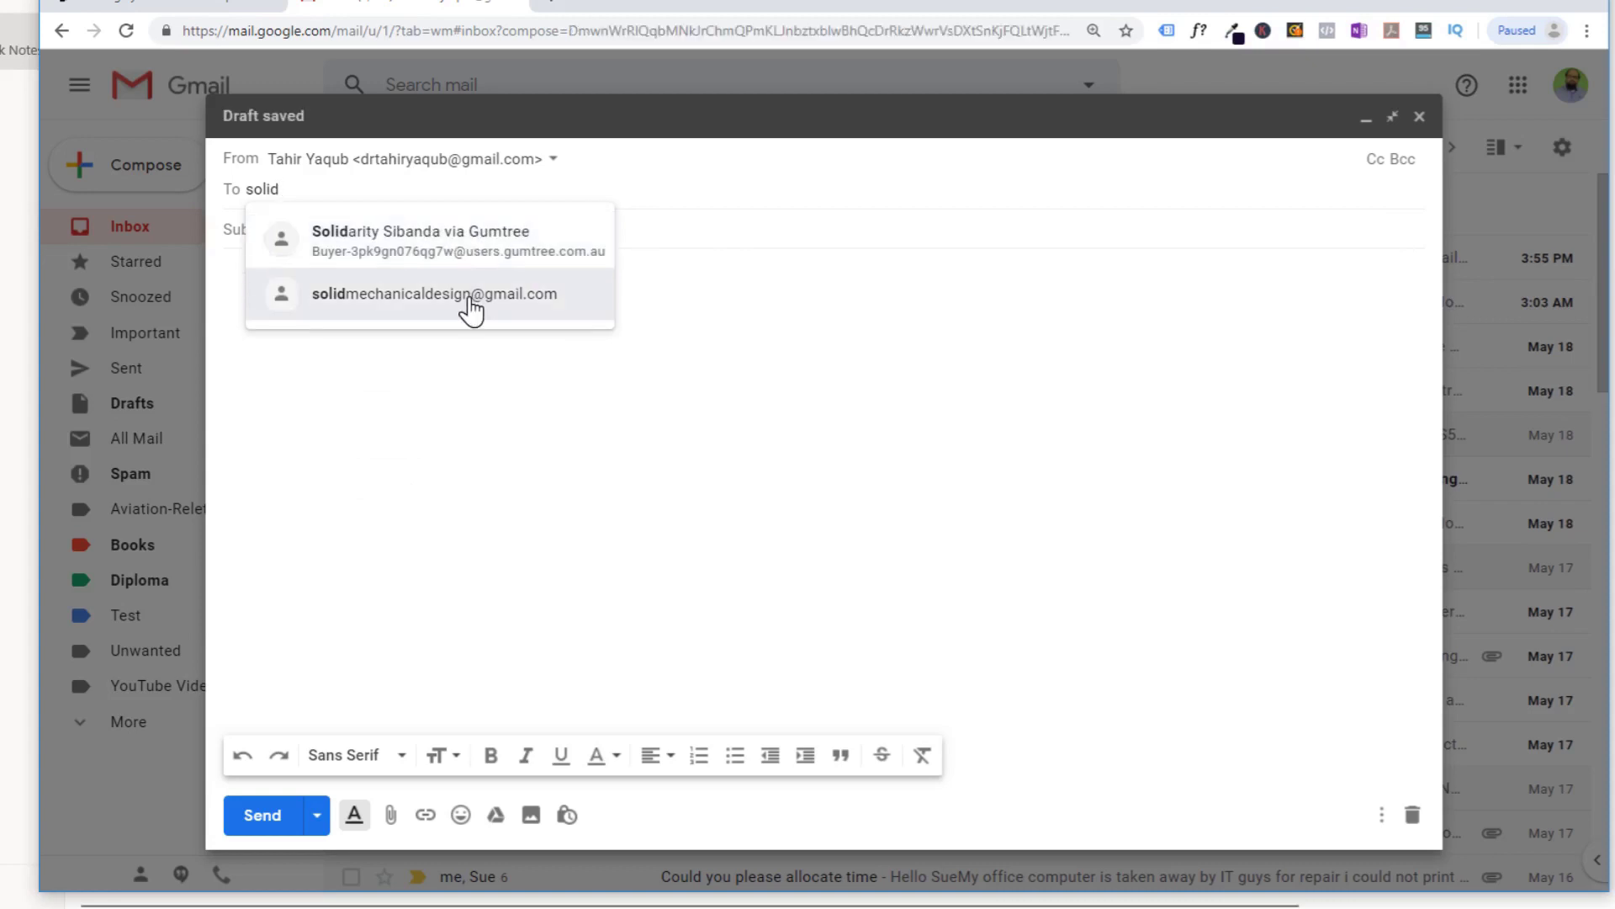
click(468, 292)
click(384, 233)
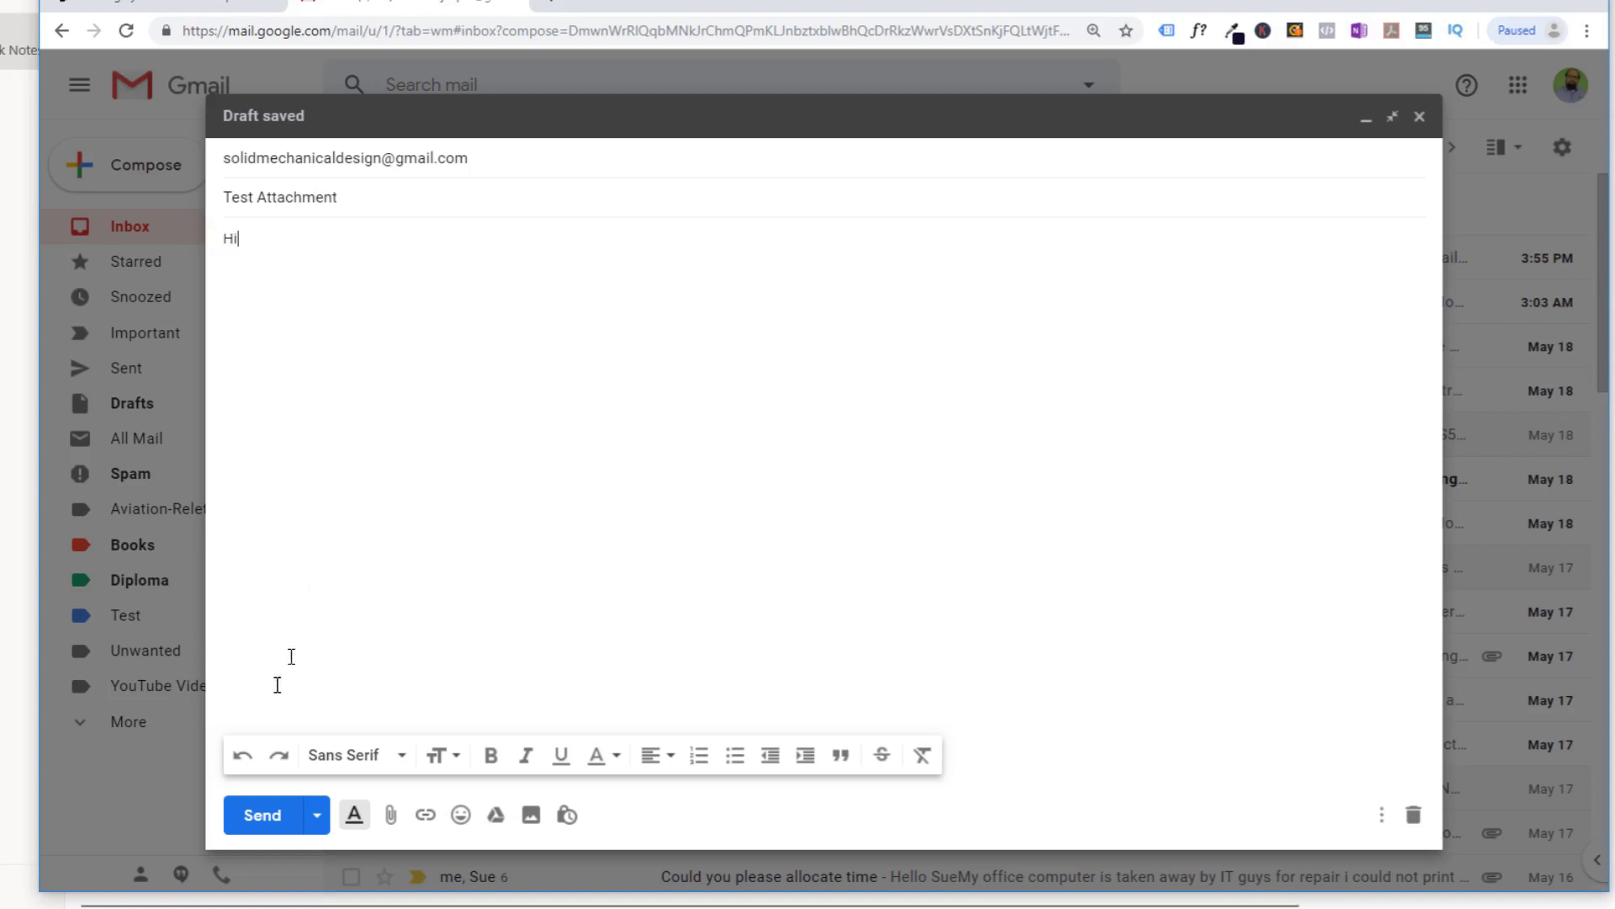
Step: Attach the Video-Contents Excel workbook dated 19-04-2019 to the test e-mail and send it
click(391, 814)
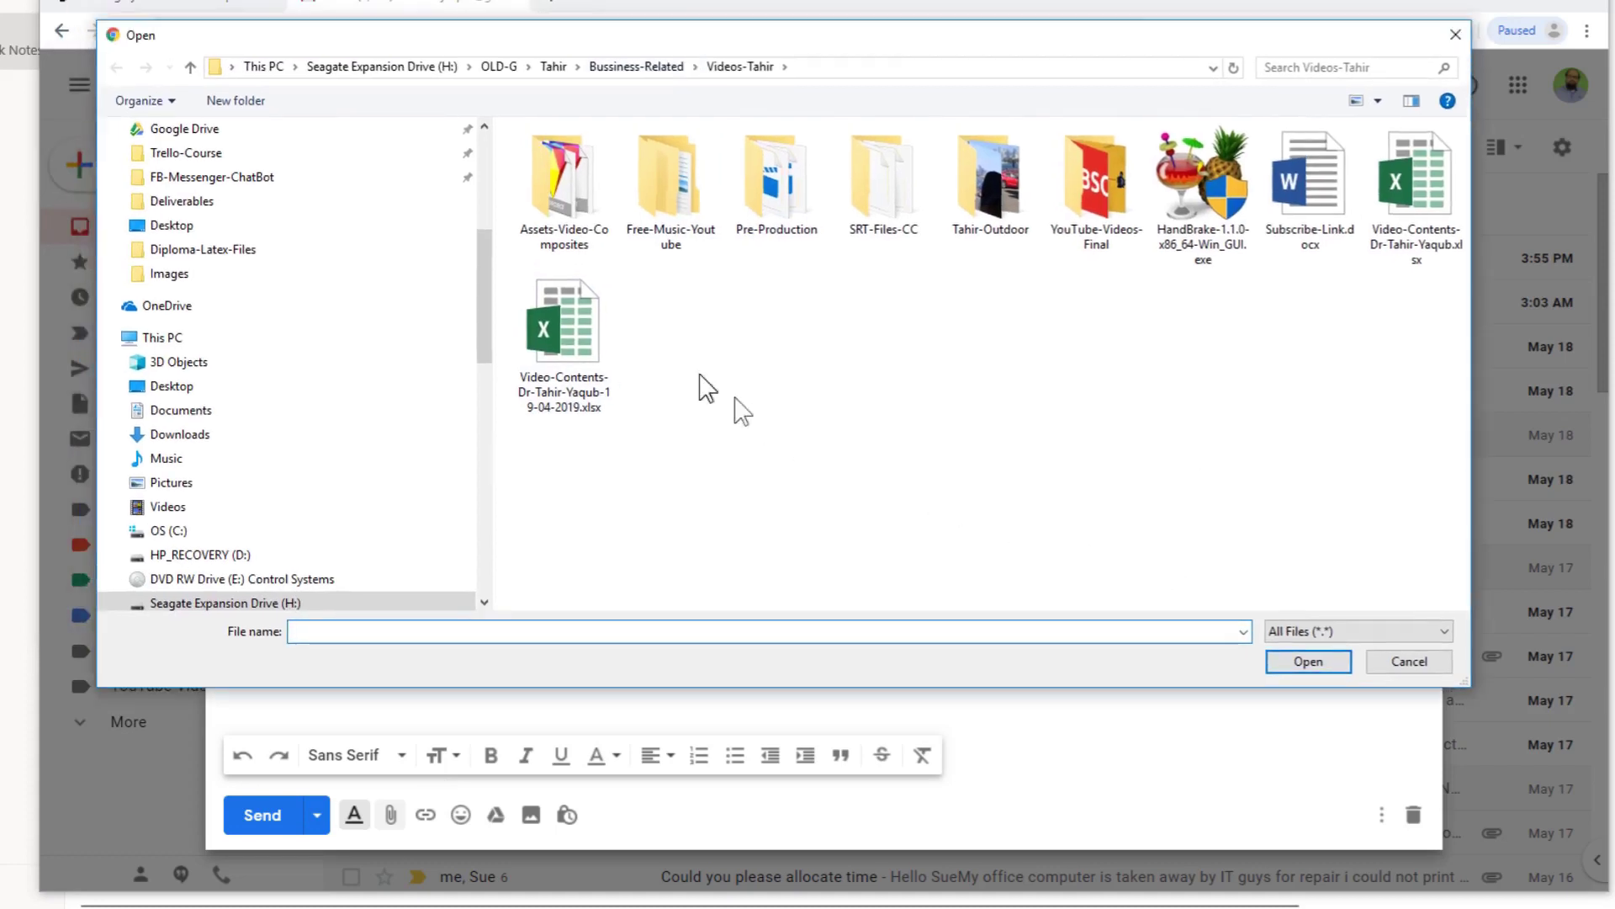
click(586, 308)
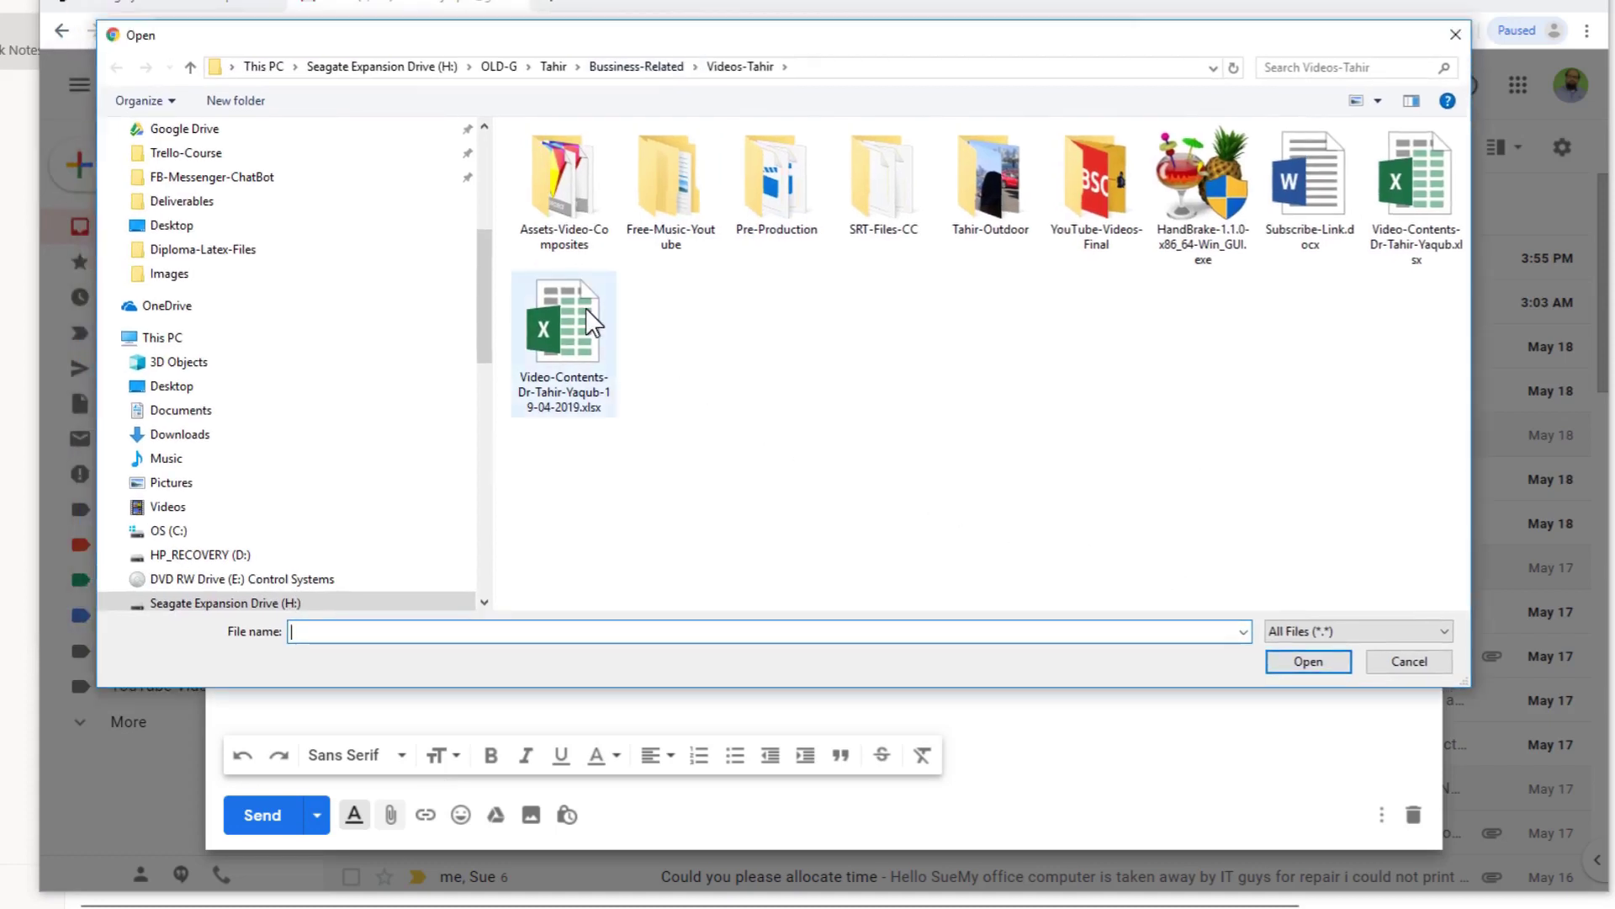
click(1333, 664)
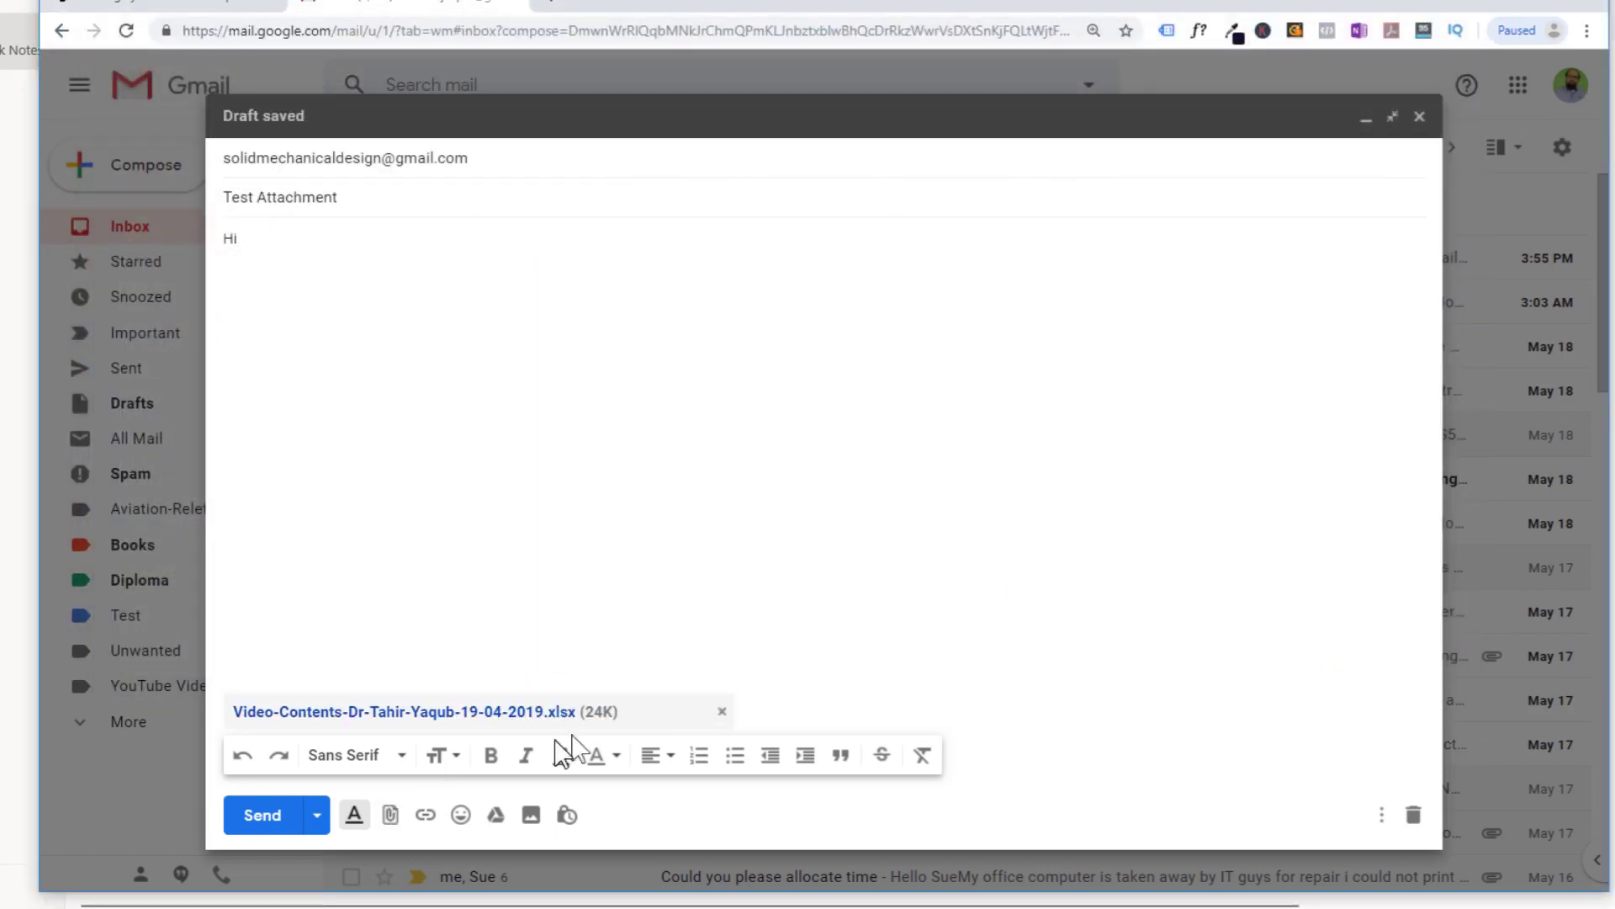
click(254, 818)
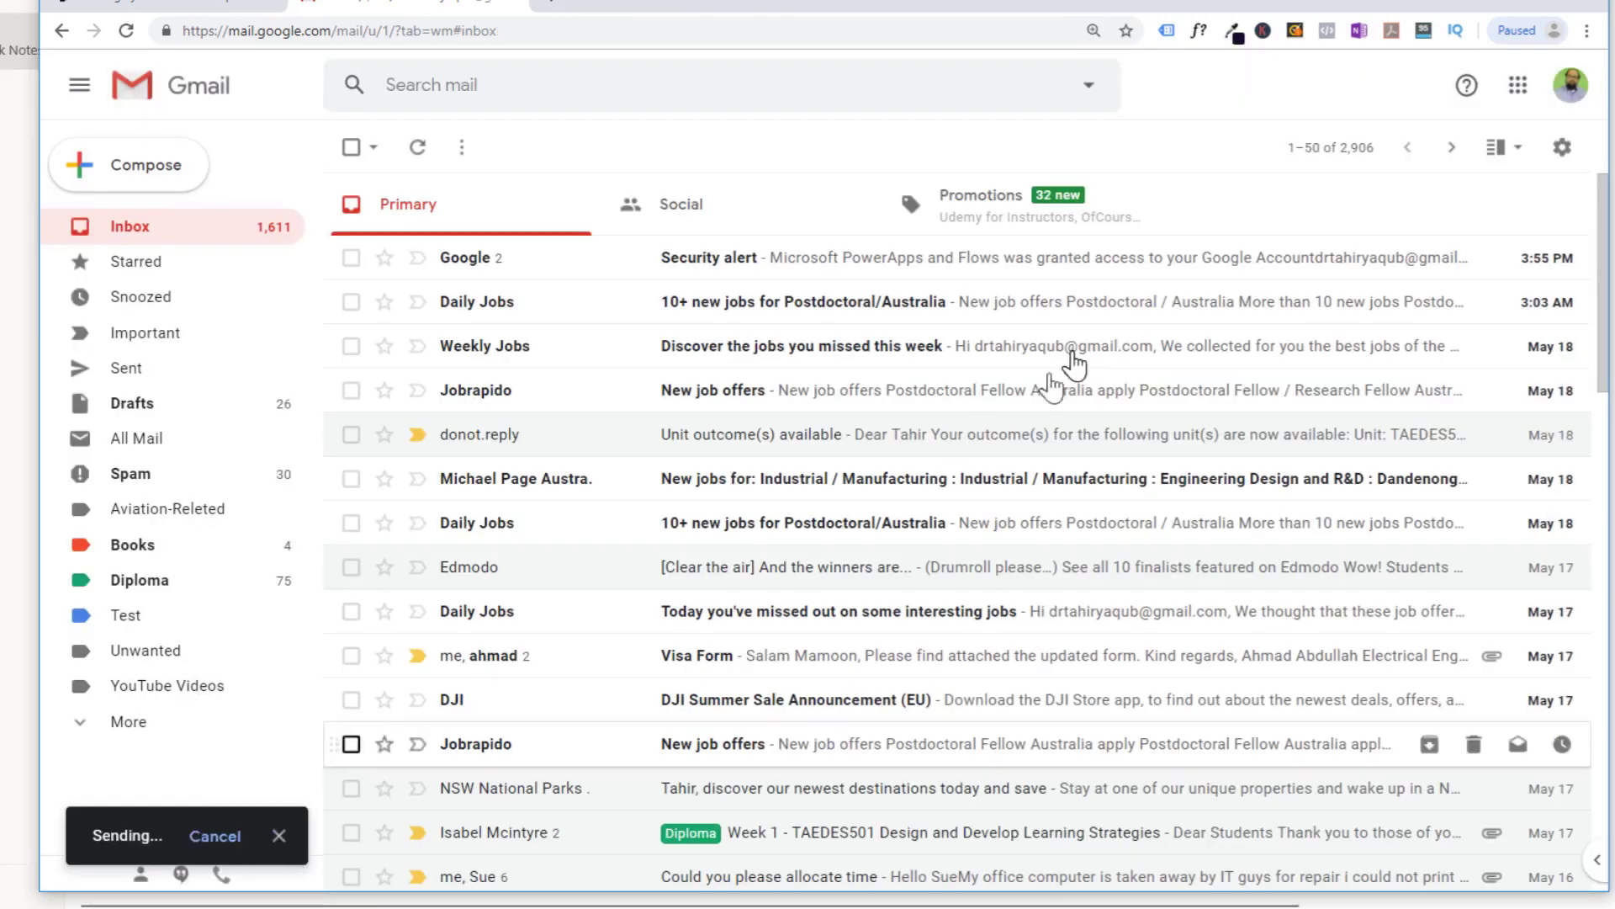
Step: Switch to the Gmail inbox of the account connected to the flow and refresh it to check for the test e-mail
click(1570, 85)
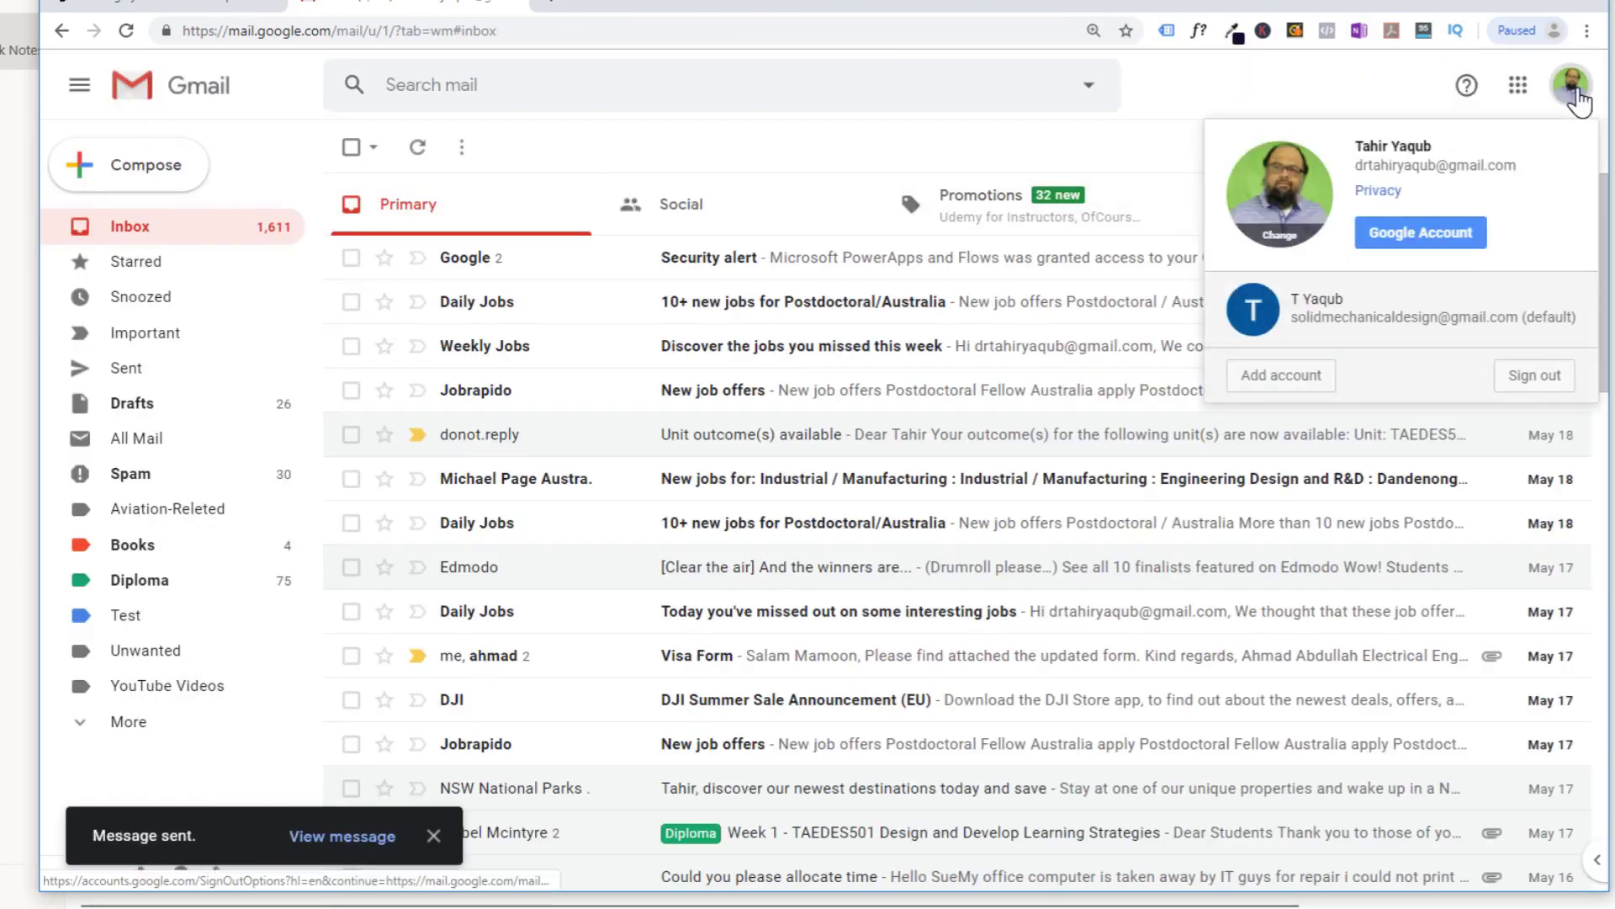
click(1349, 313)
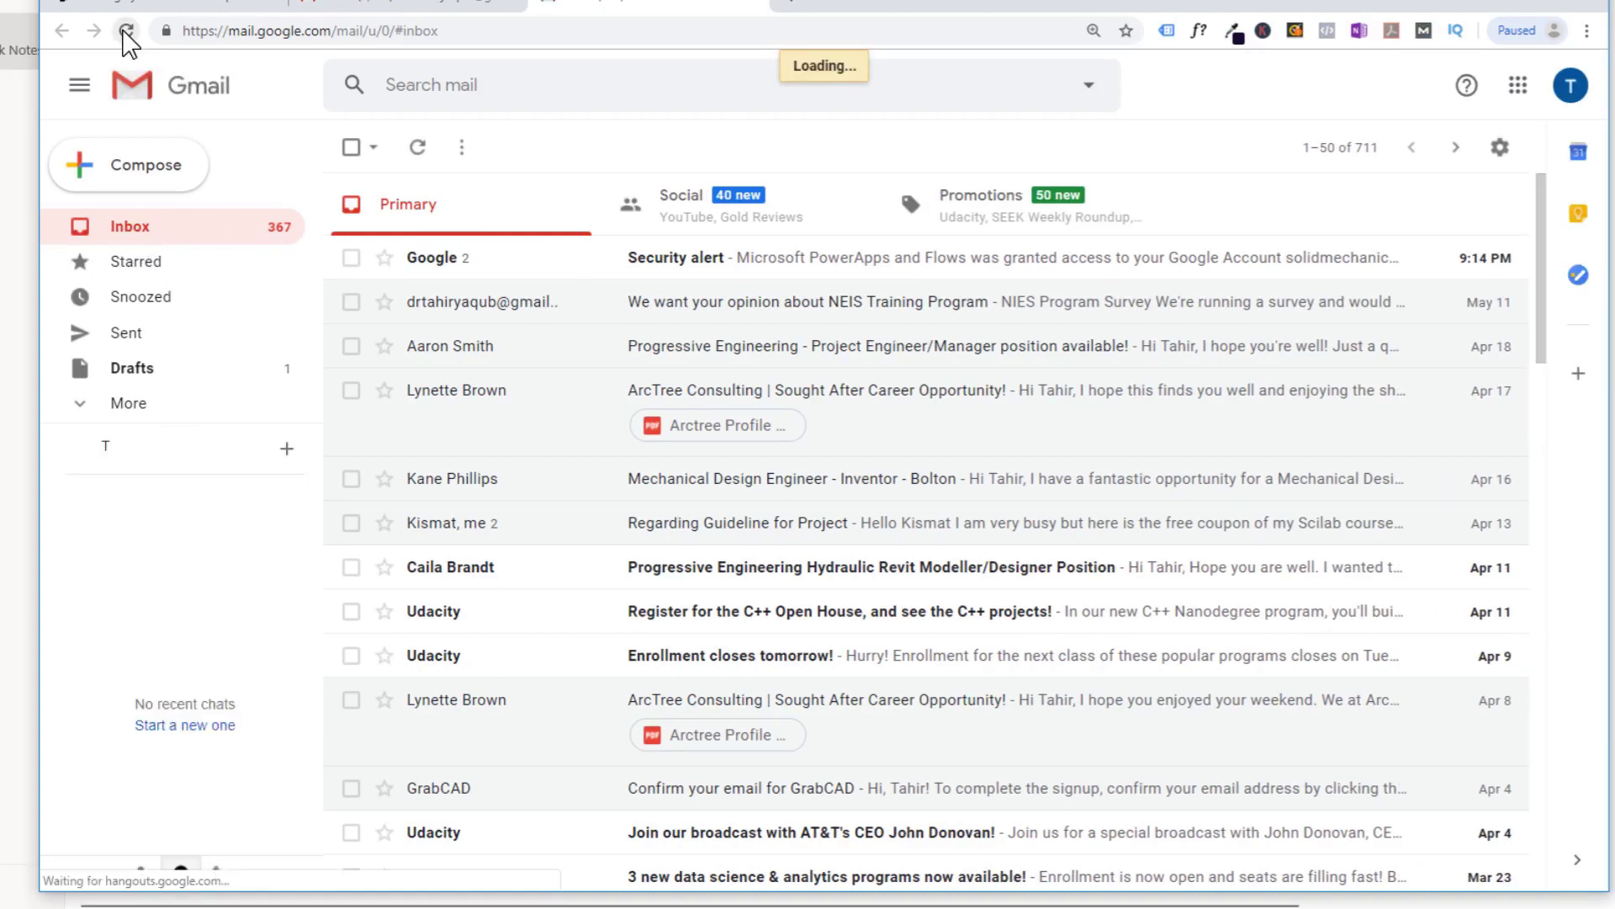
click(125, 30)
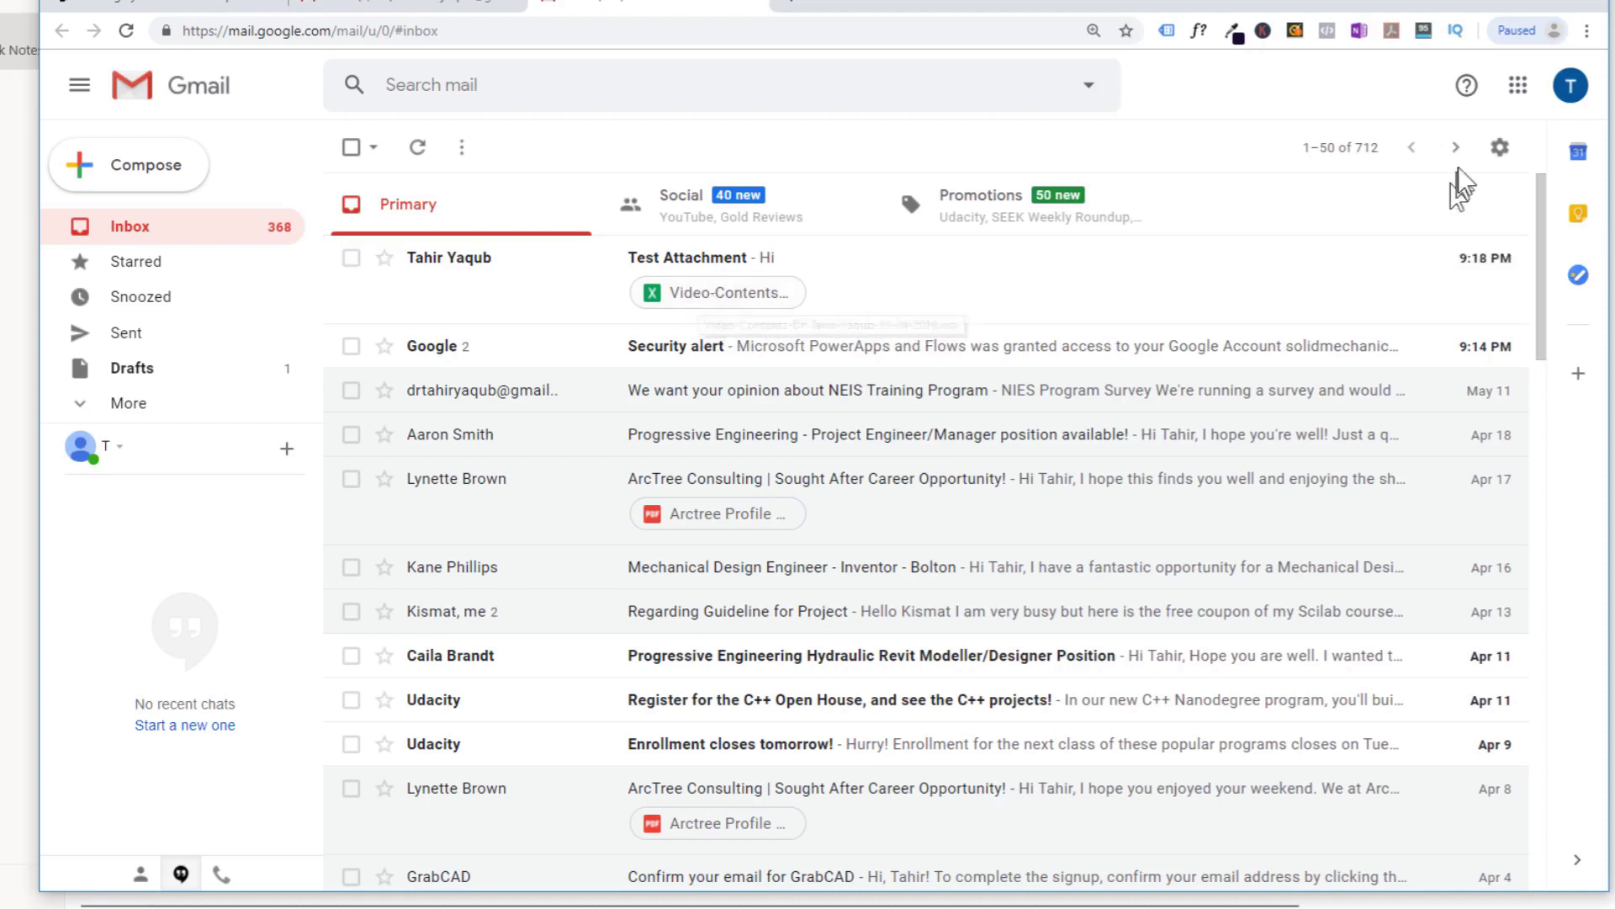
Step: Search for "google drive" in a new browser tab, open Google Drive and check the Attachments folder for the e-mailed workbook
click(782, 5)
text(google drive)
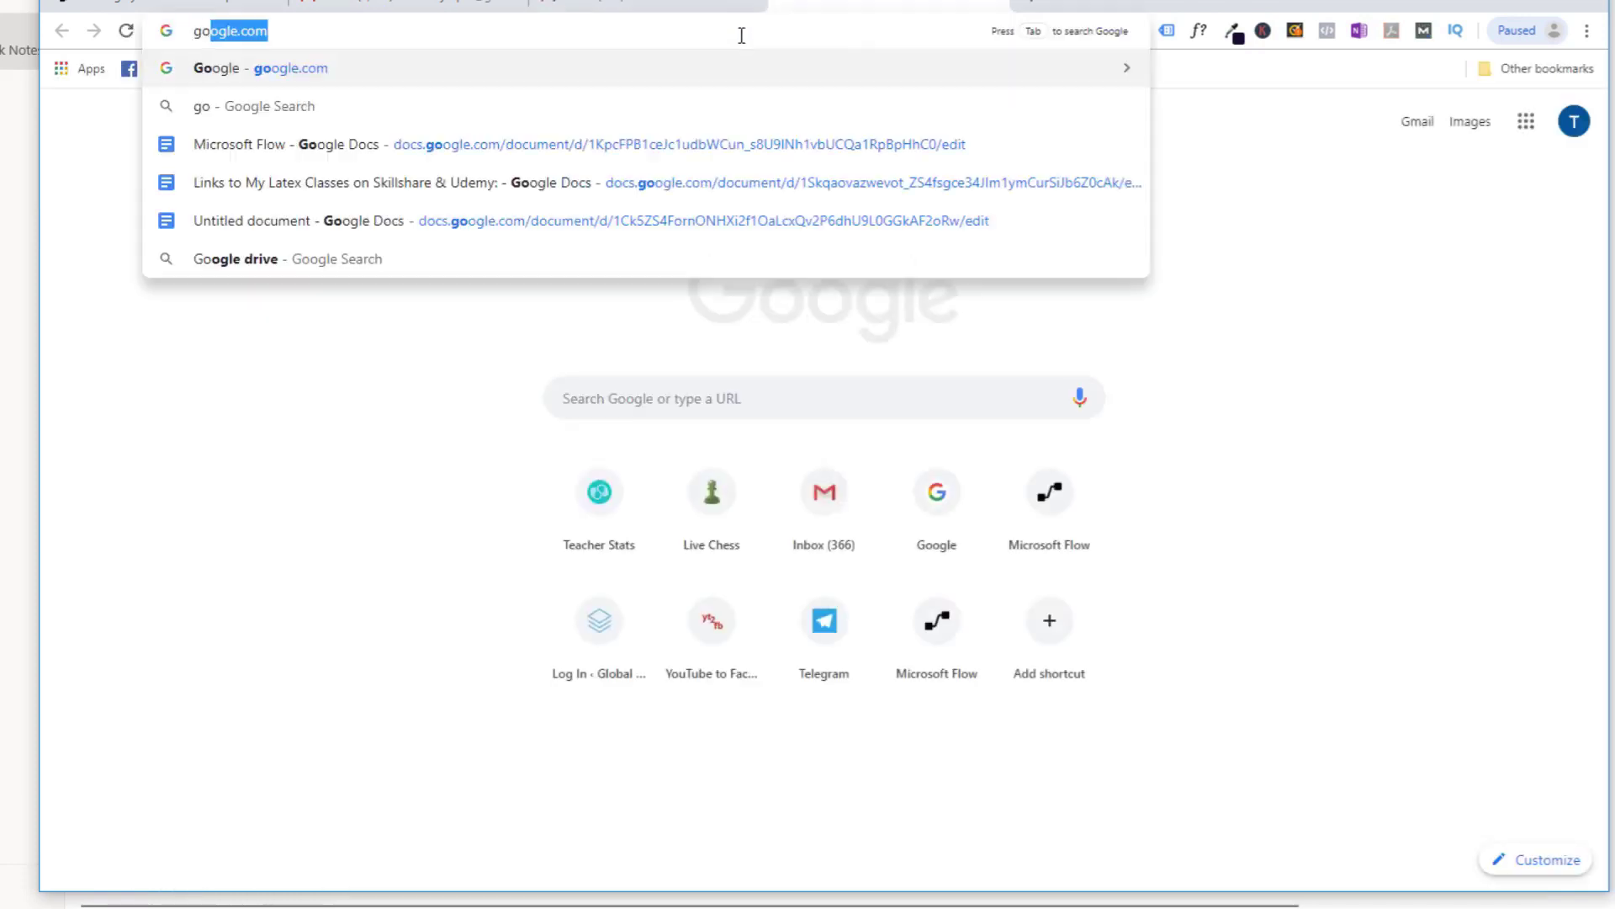
key(Return)
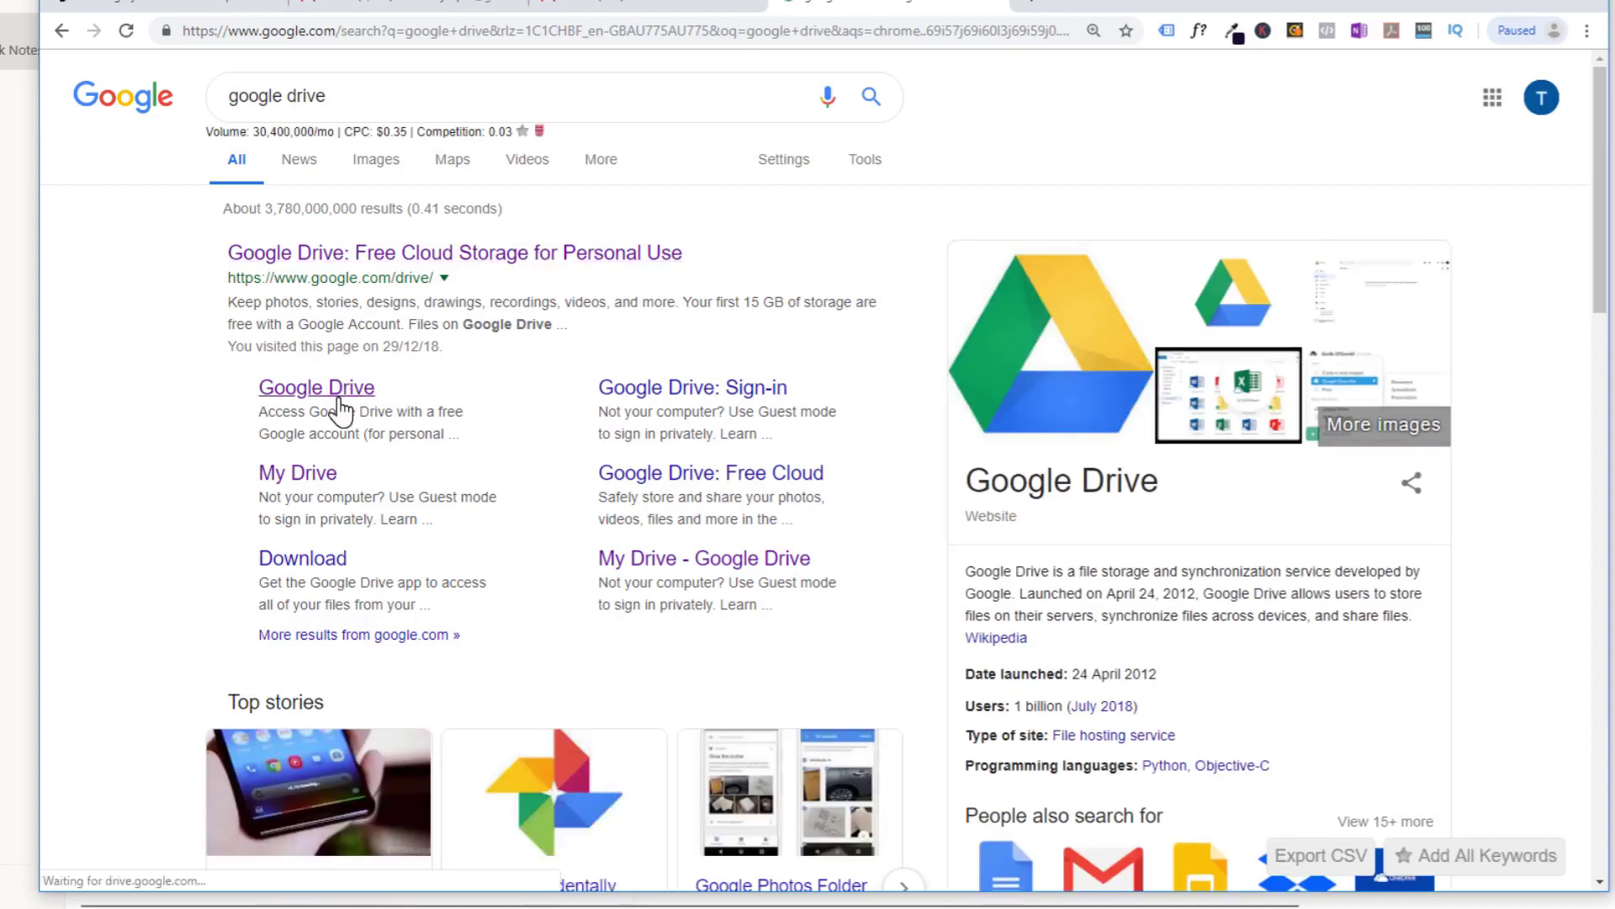
click(341, 390)
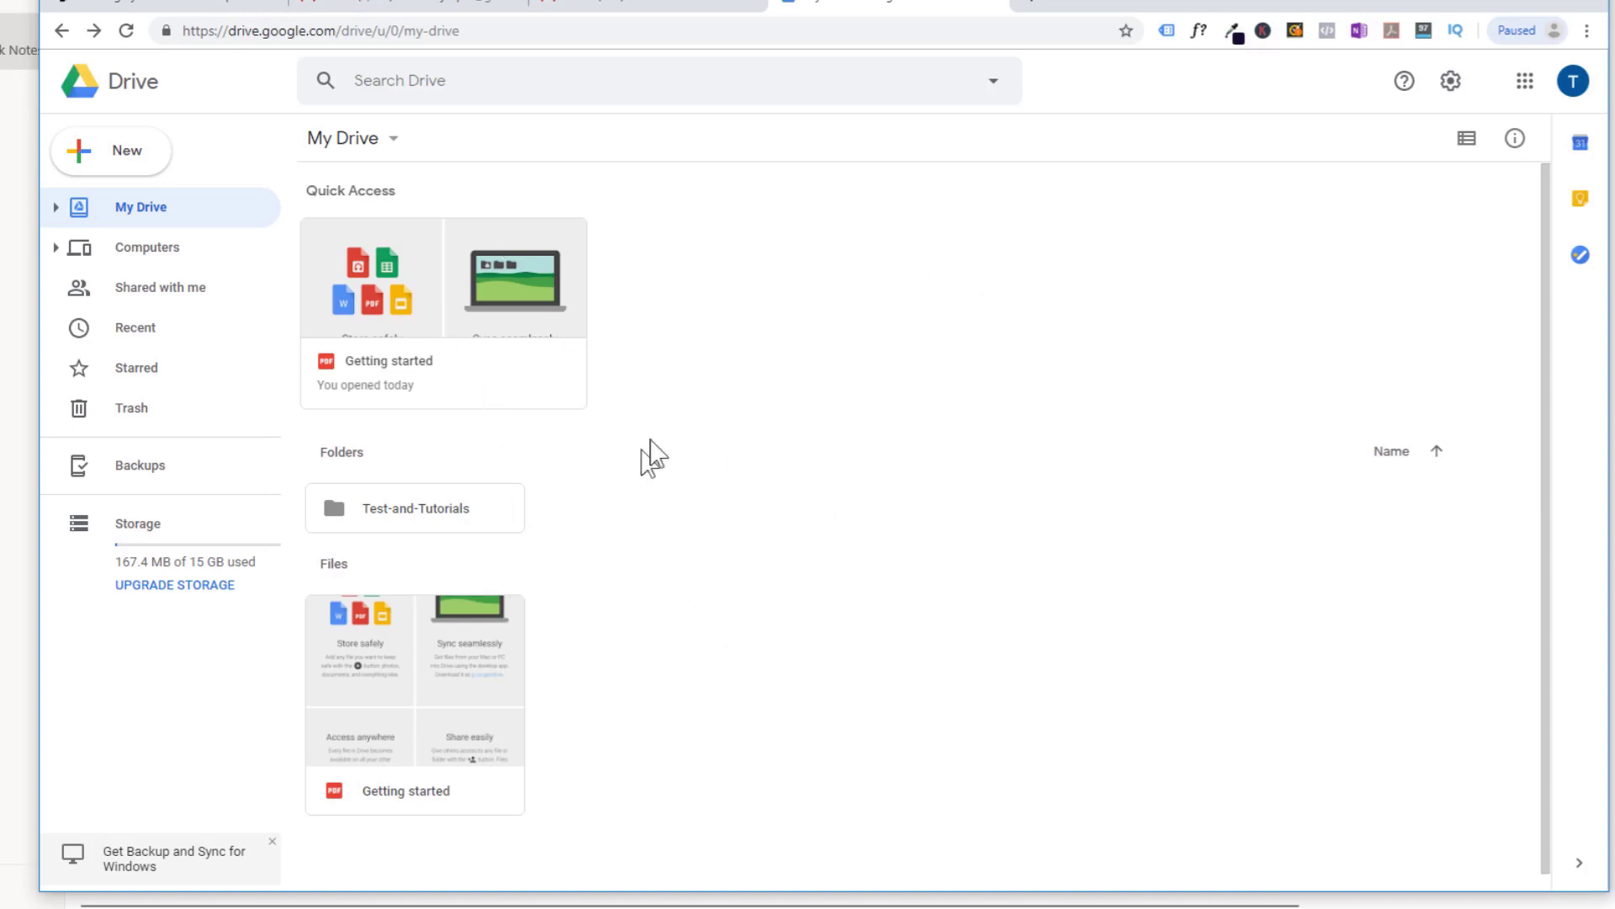
double_click(434, 512)
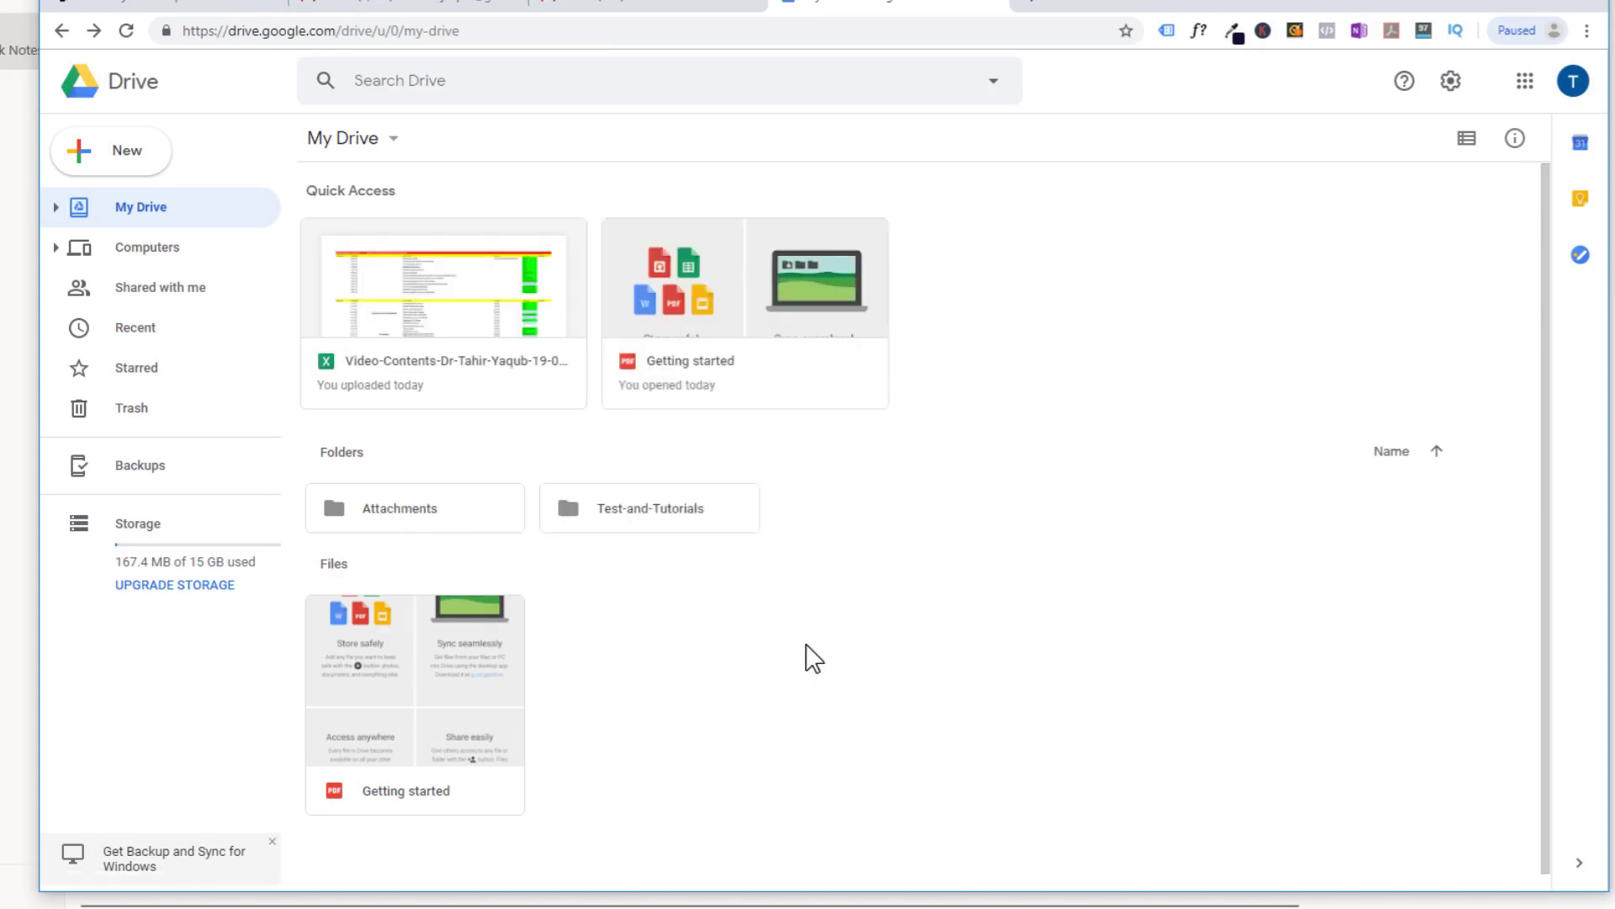
double_click(402, 515)
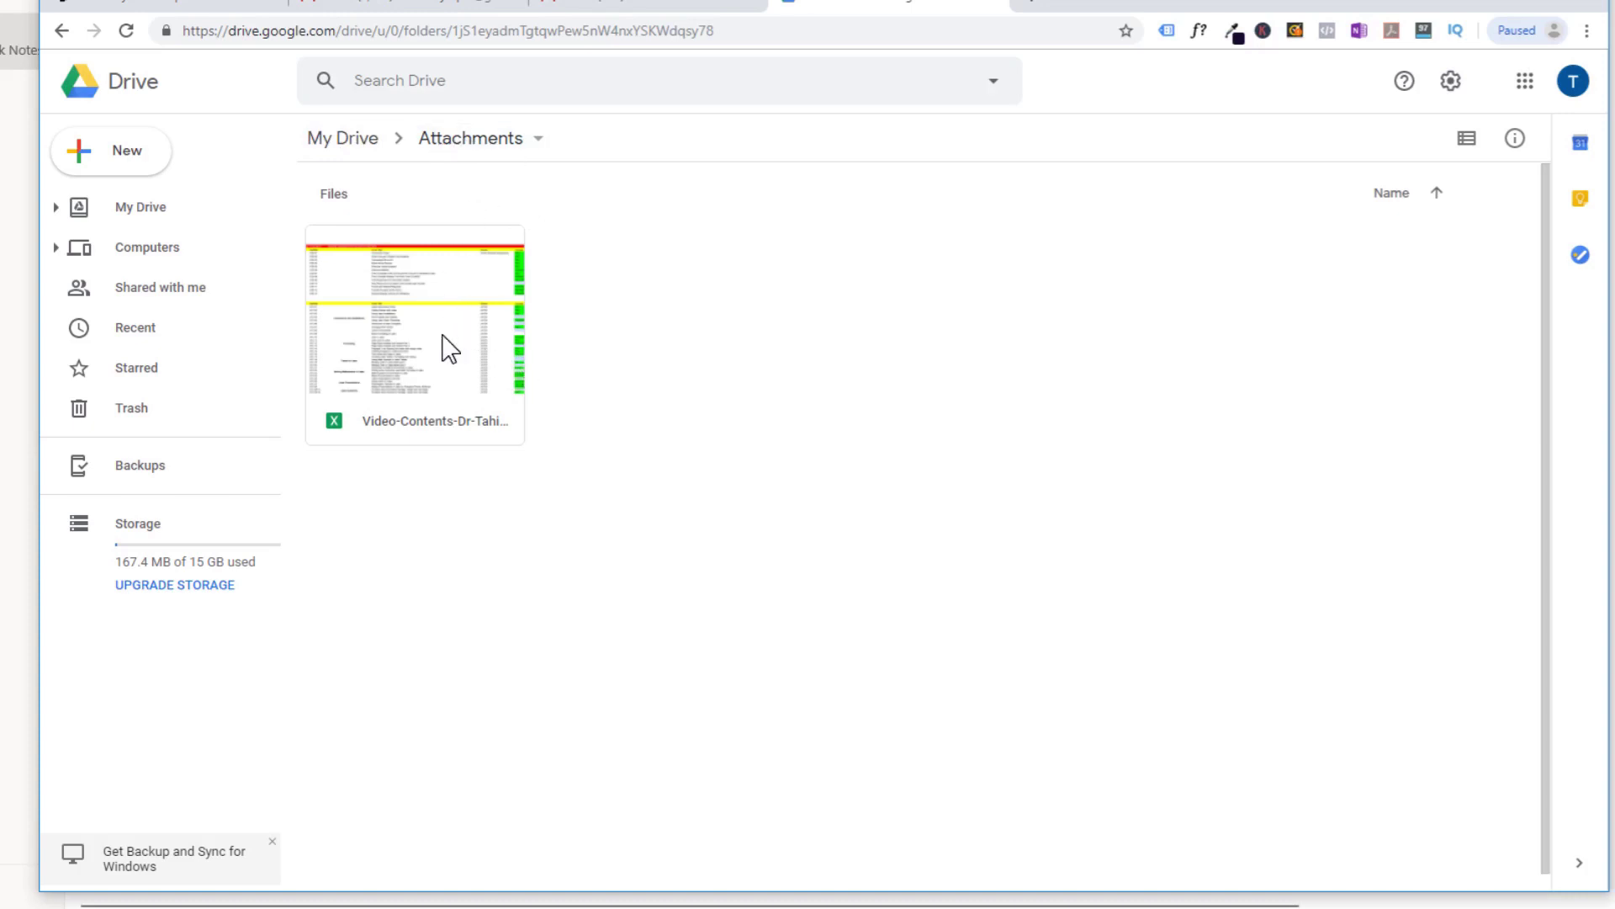
Step: Return to My Drive, check the contents of the Test-and-Tutorials folder and go back to My Drive
key(alt+Tab)
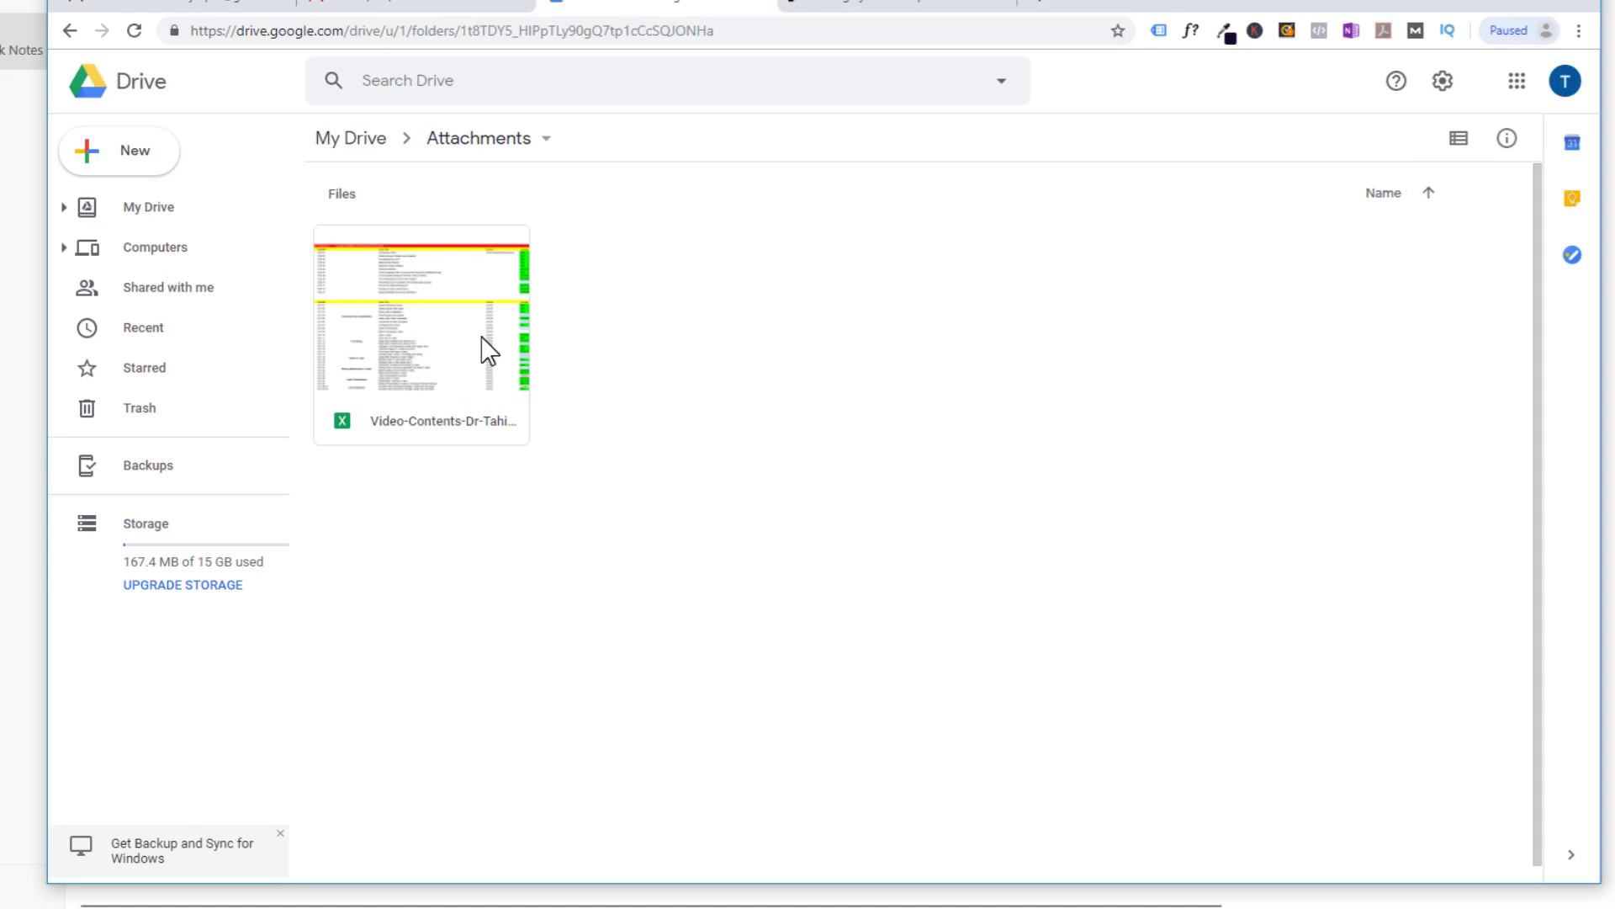
click(143, 93)
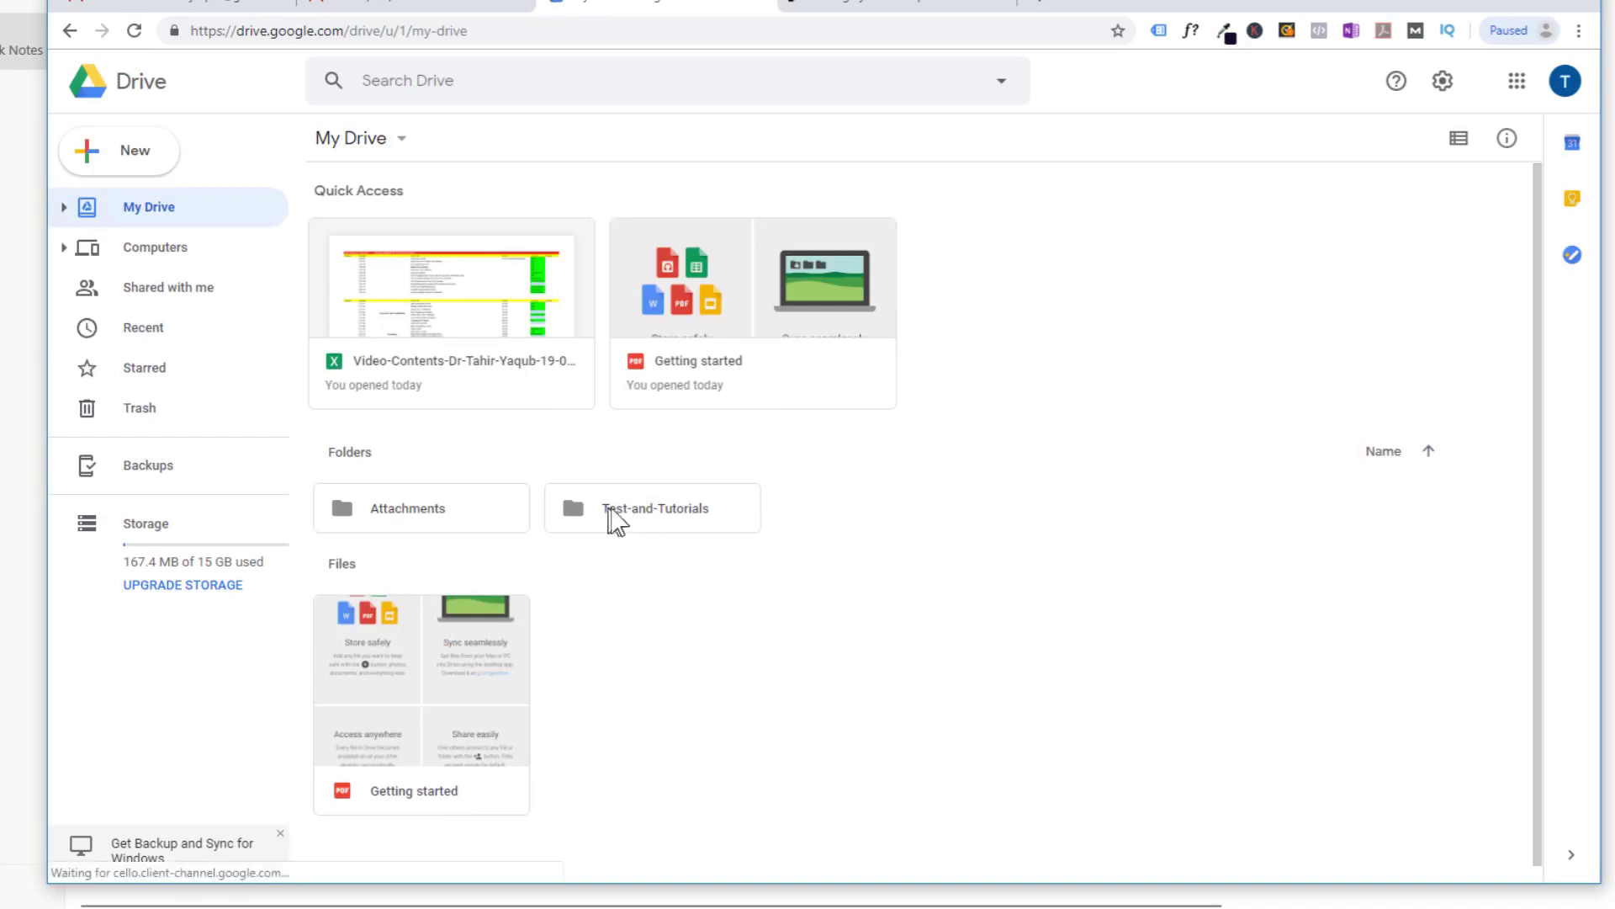
double_click(669, 524)
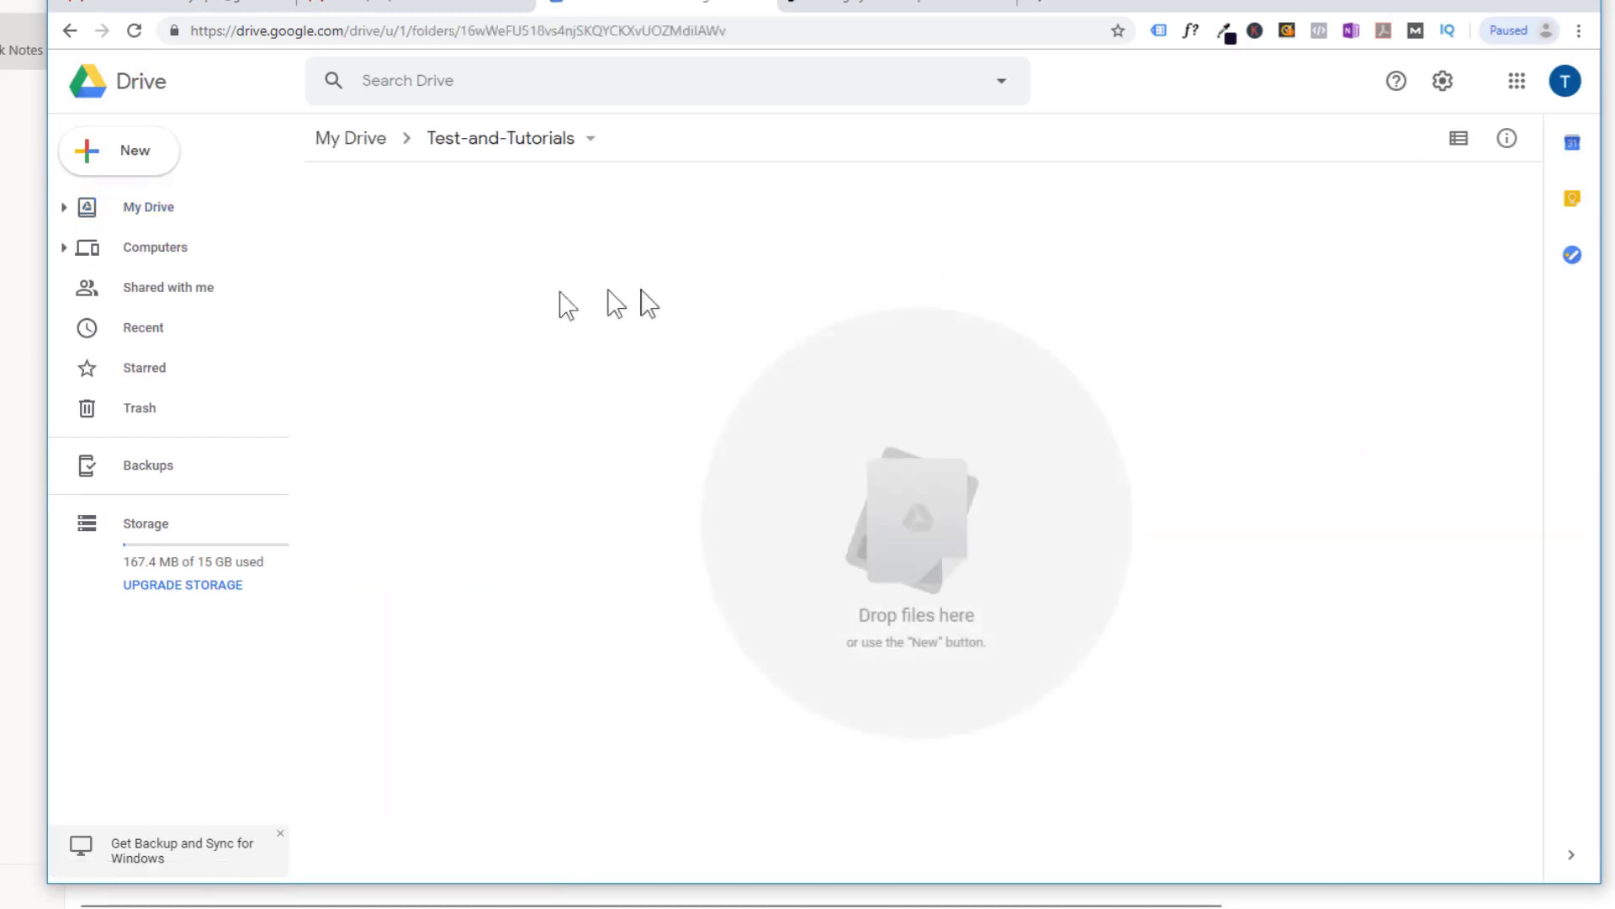
click(142, 84)
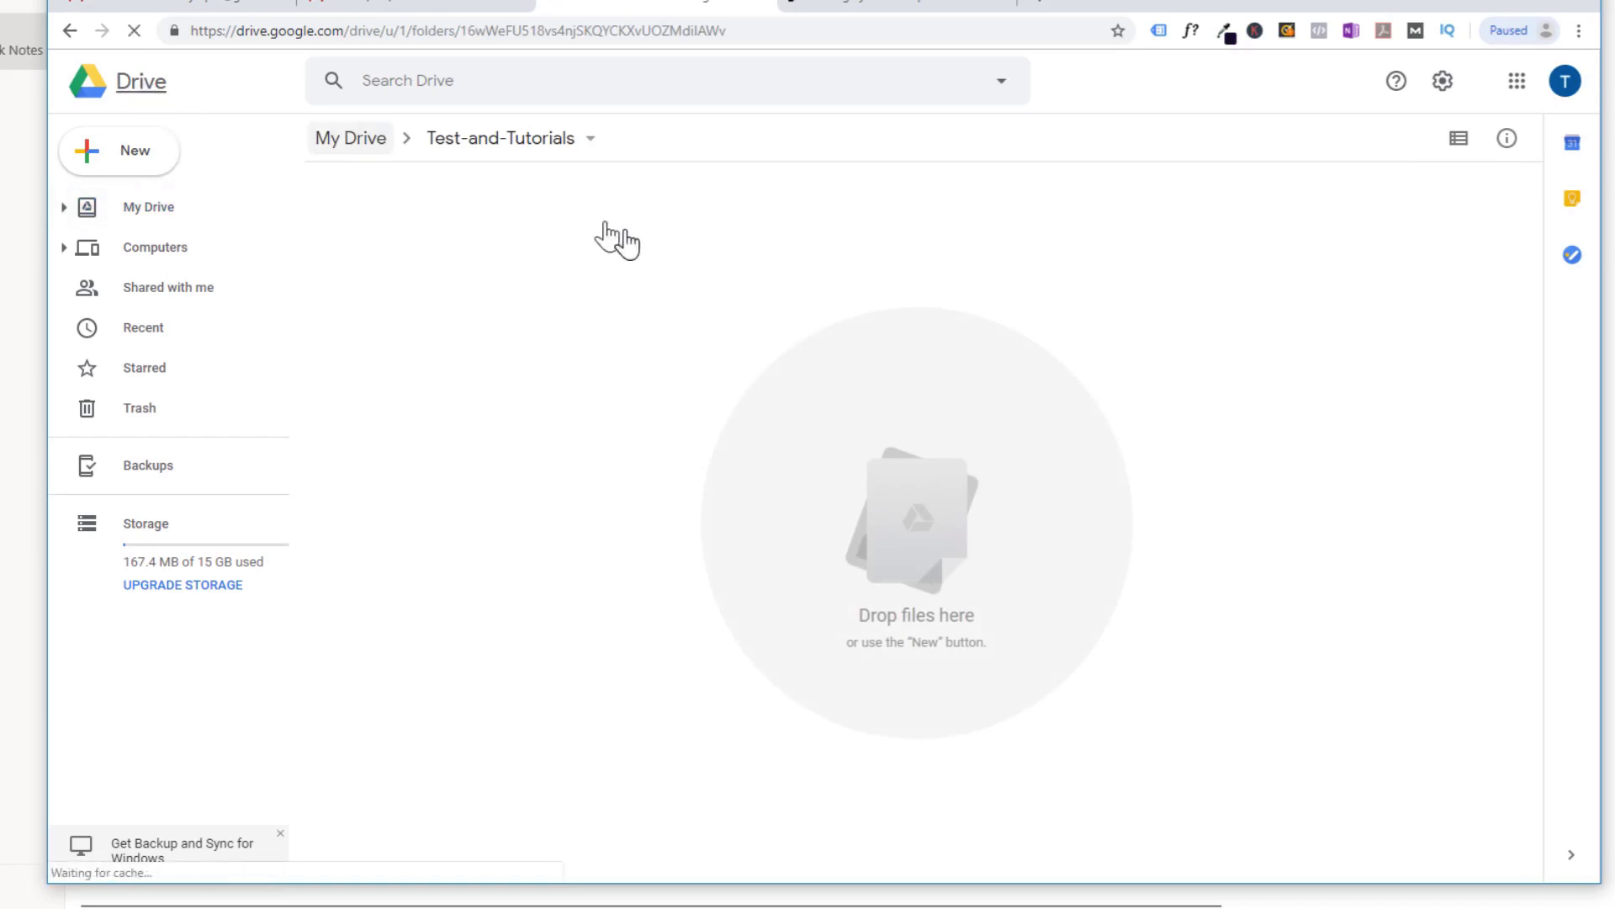
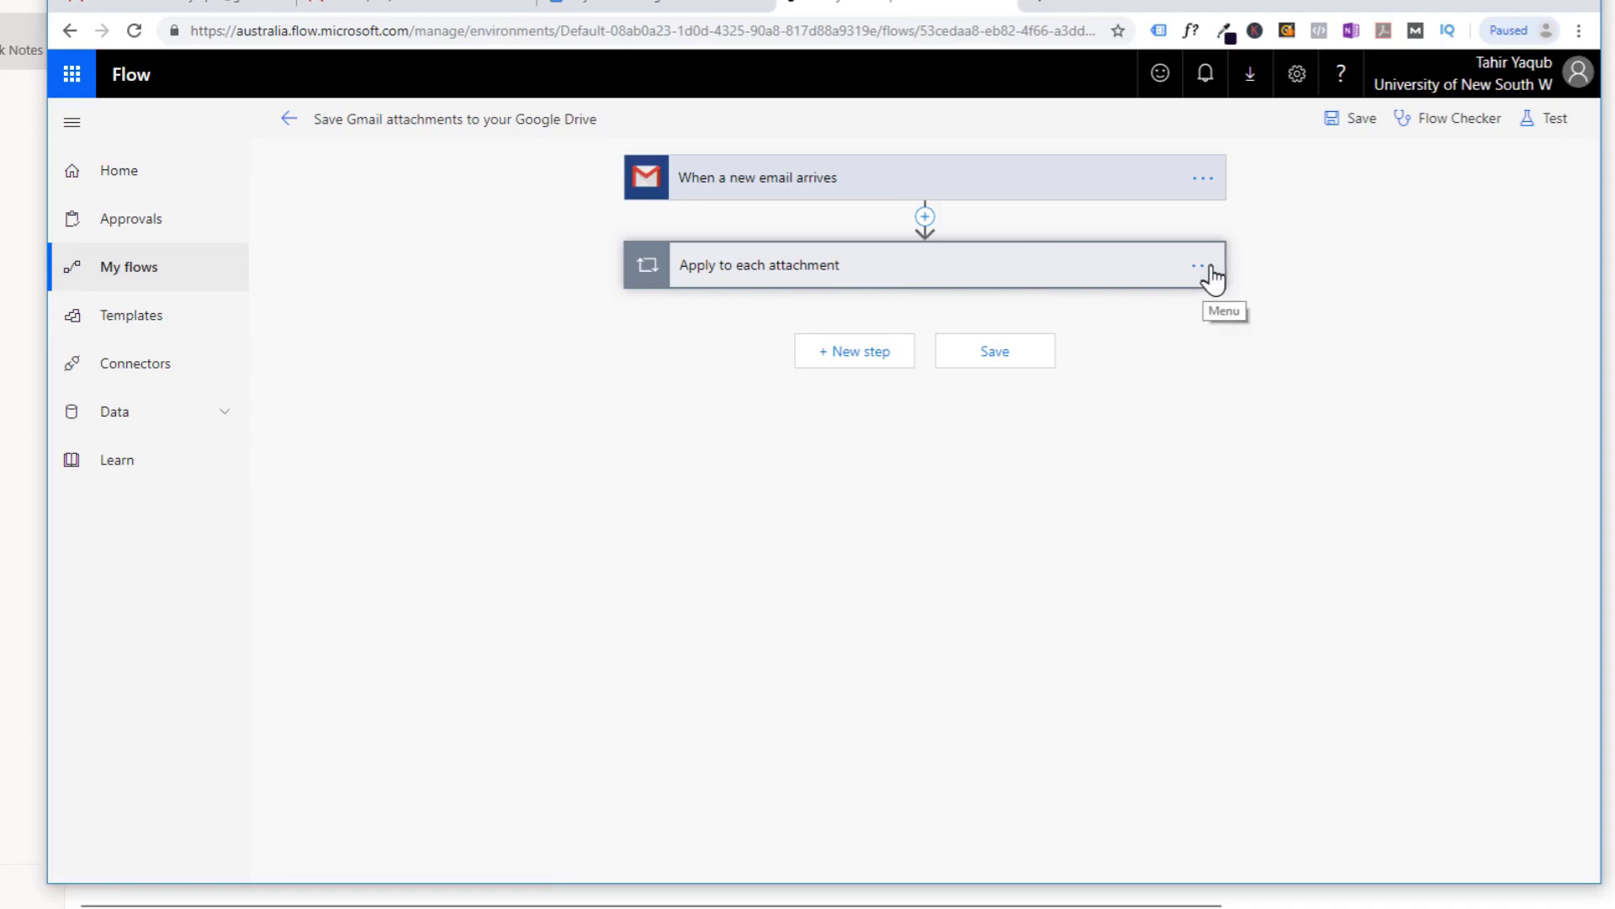
Step: Review the settings of the "Apply to each attachment" loop in the Save Gmail attachments flow and close them without changes
click(1212, 285)
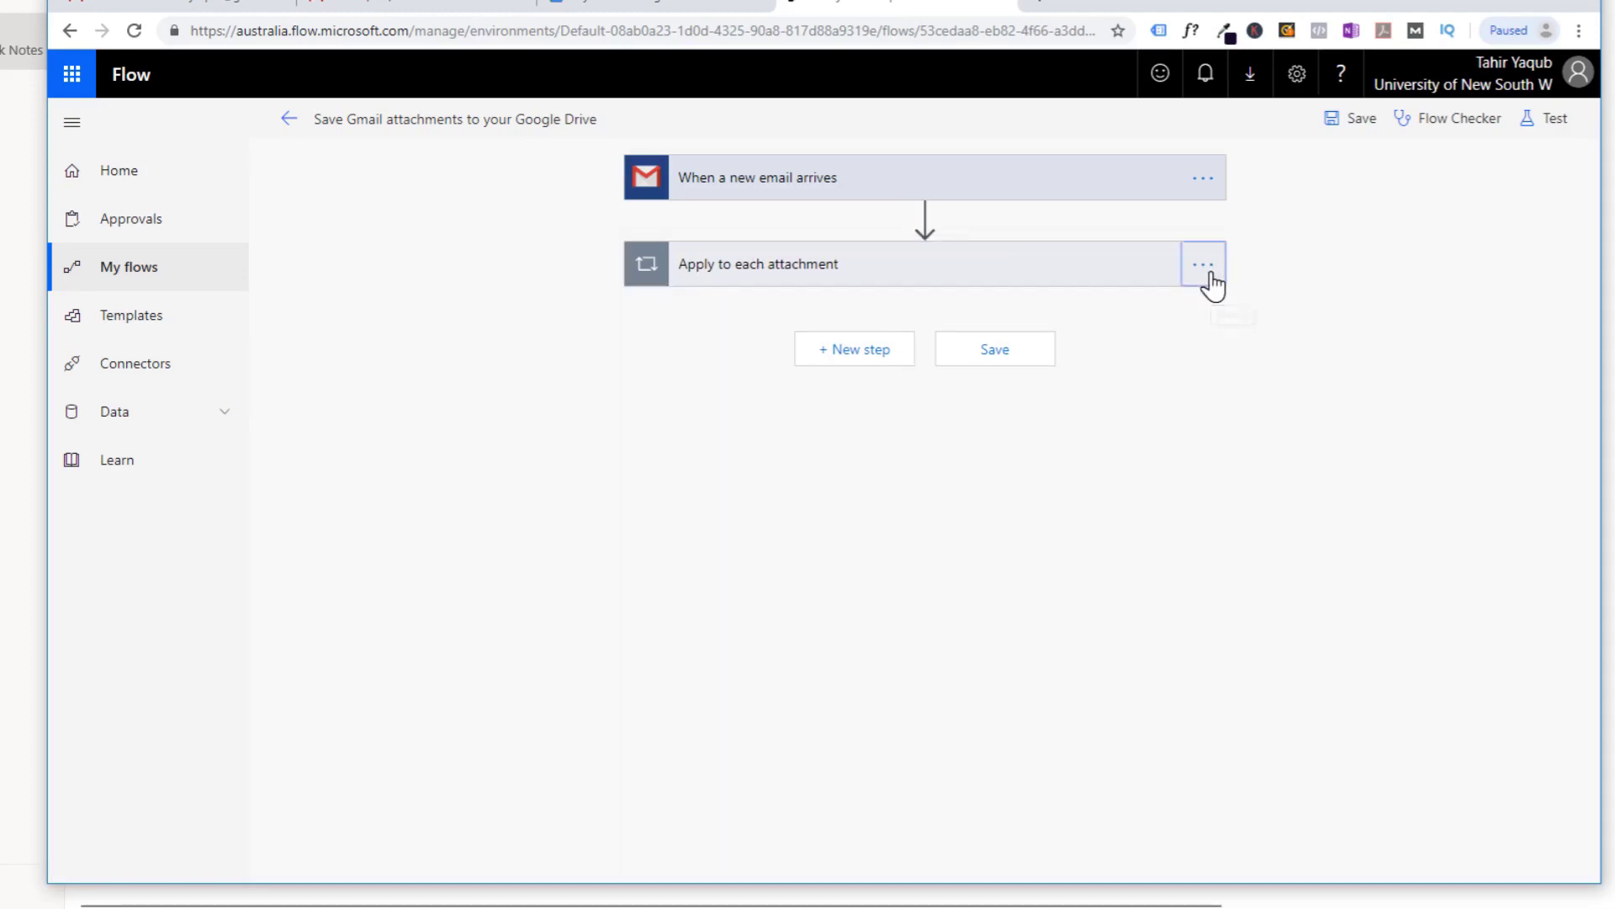
click(1288, 327)
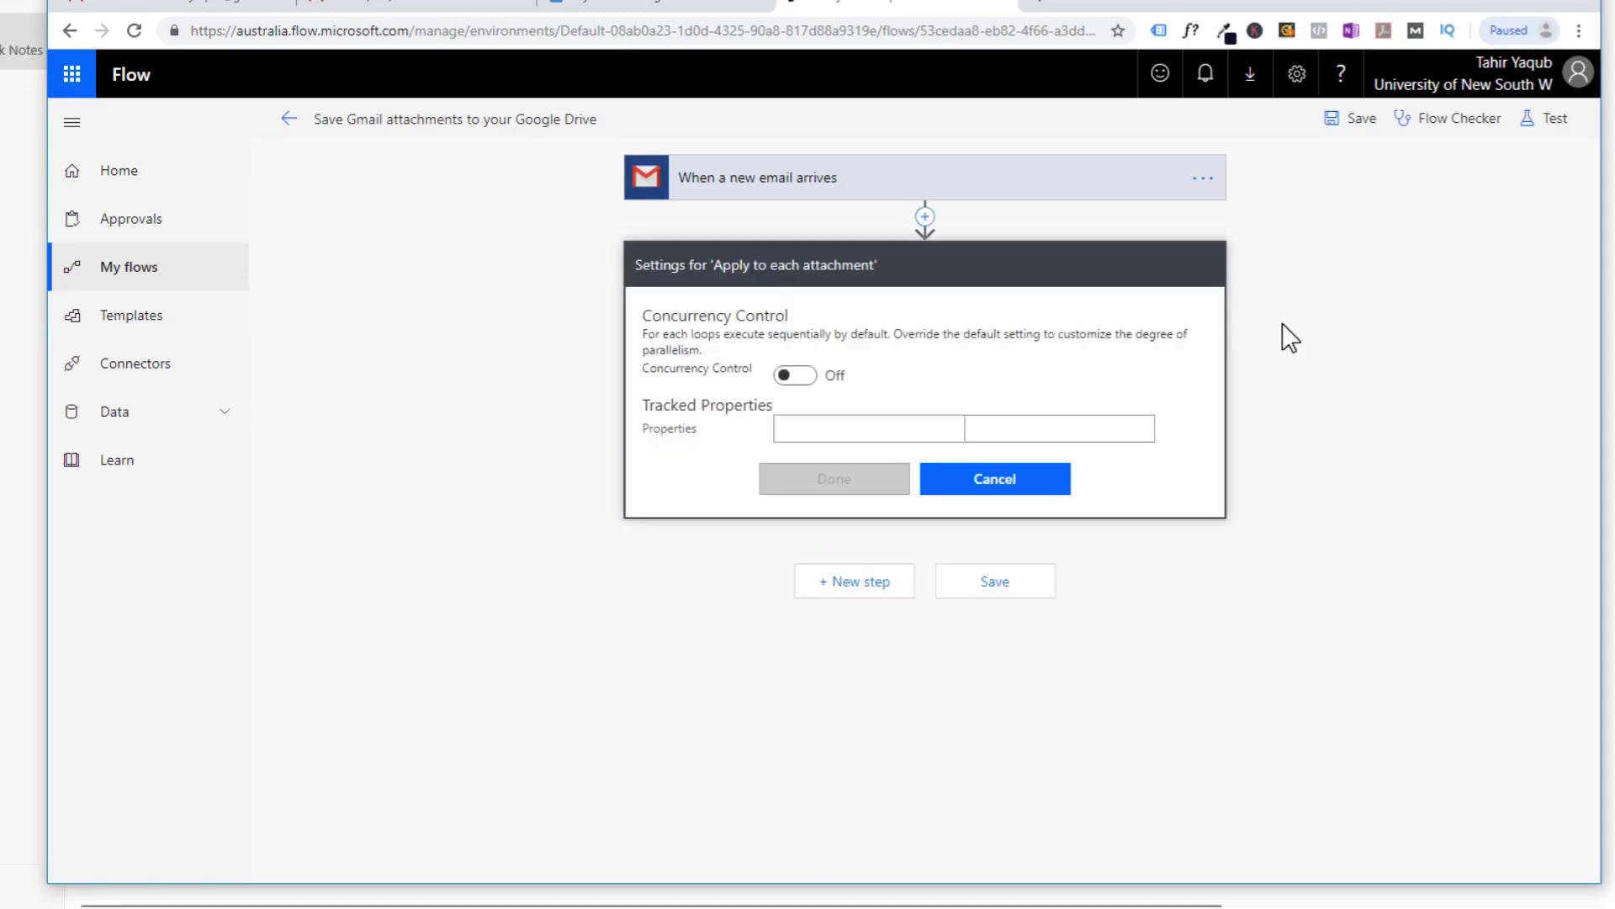
click(1006, 493)
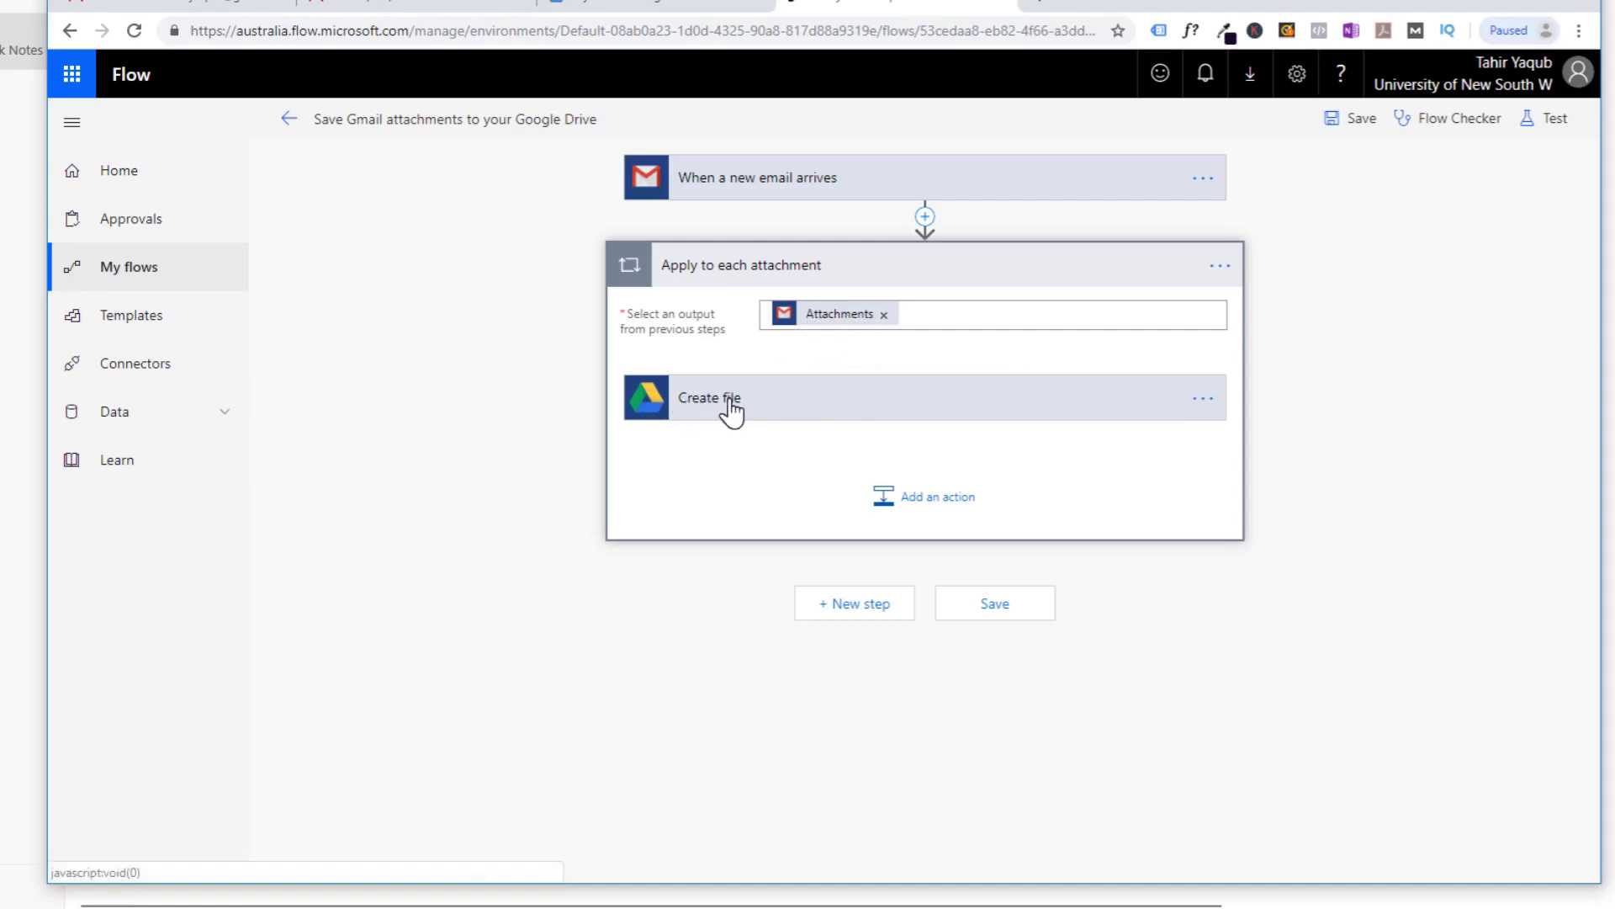
Step: Review the settings of the Google Drive "Create file" action inside the loop and close them without changes
click(1204, 398)
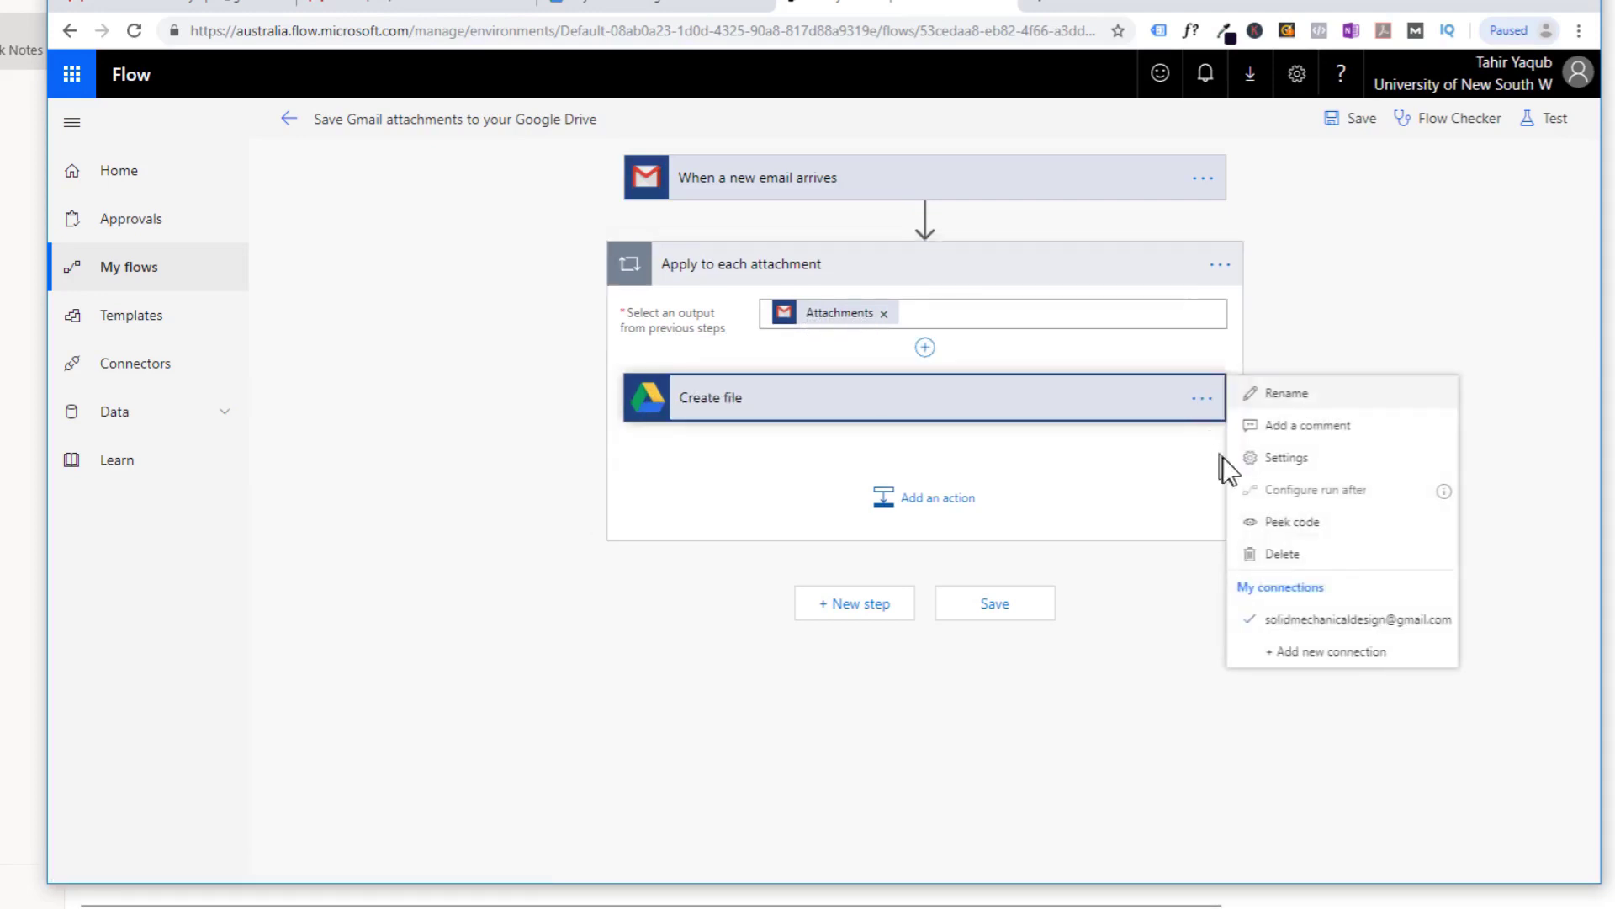
click(1279, 459)
scroll(1094, 546, down, 4)
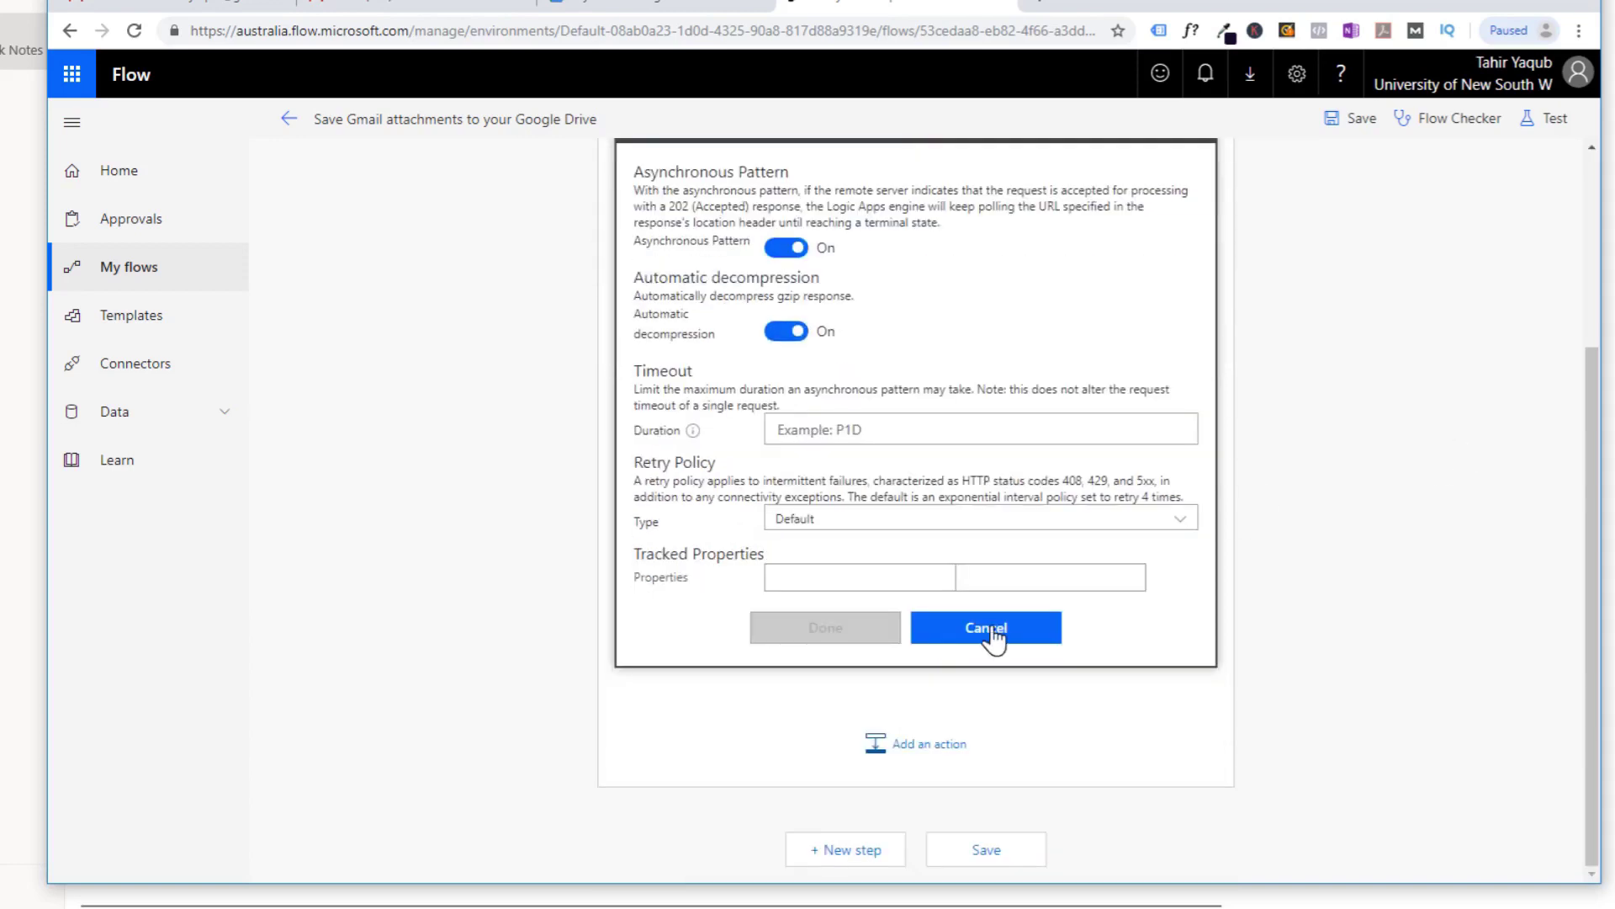
click(987, 628)
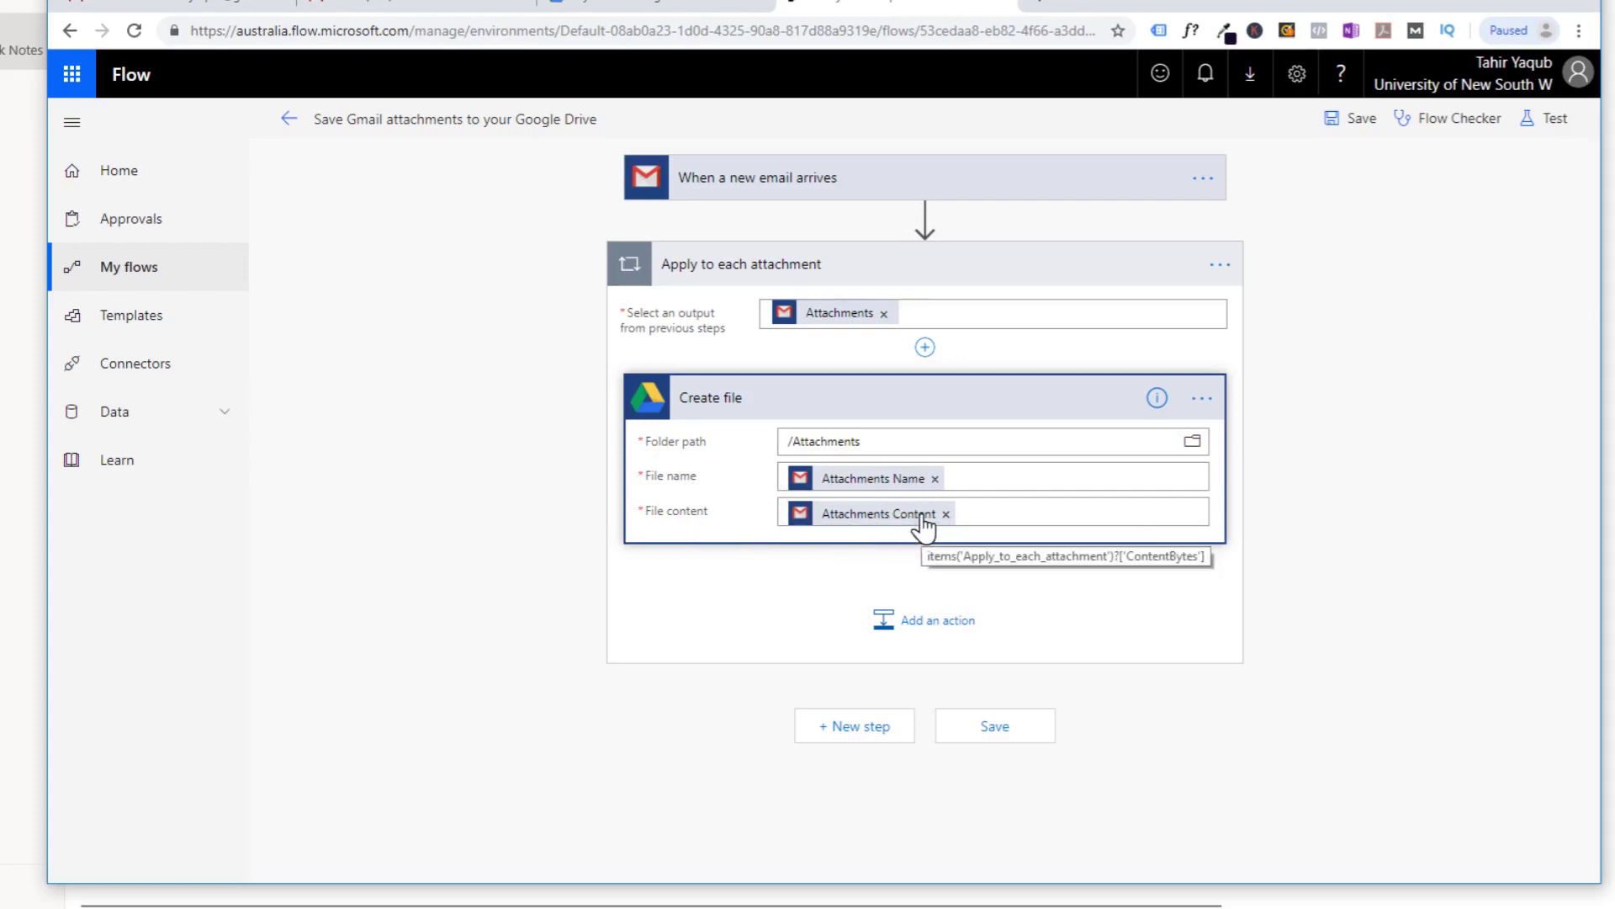
Step: Set the folder path of the "Create file" action to the Test-and-Tutorials folder in Google Drive
click(1193, 446)
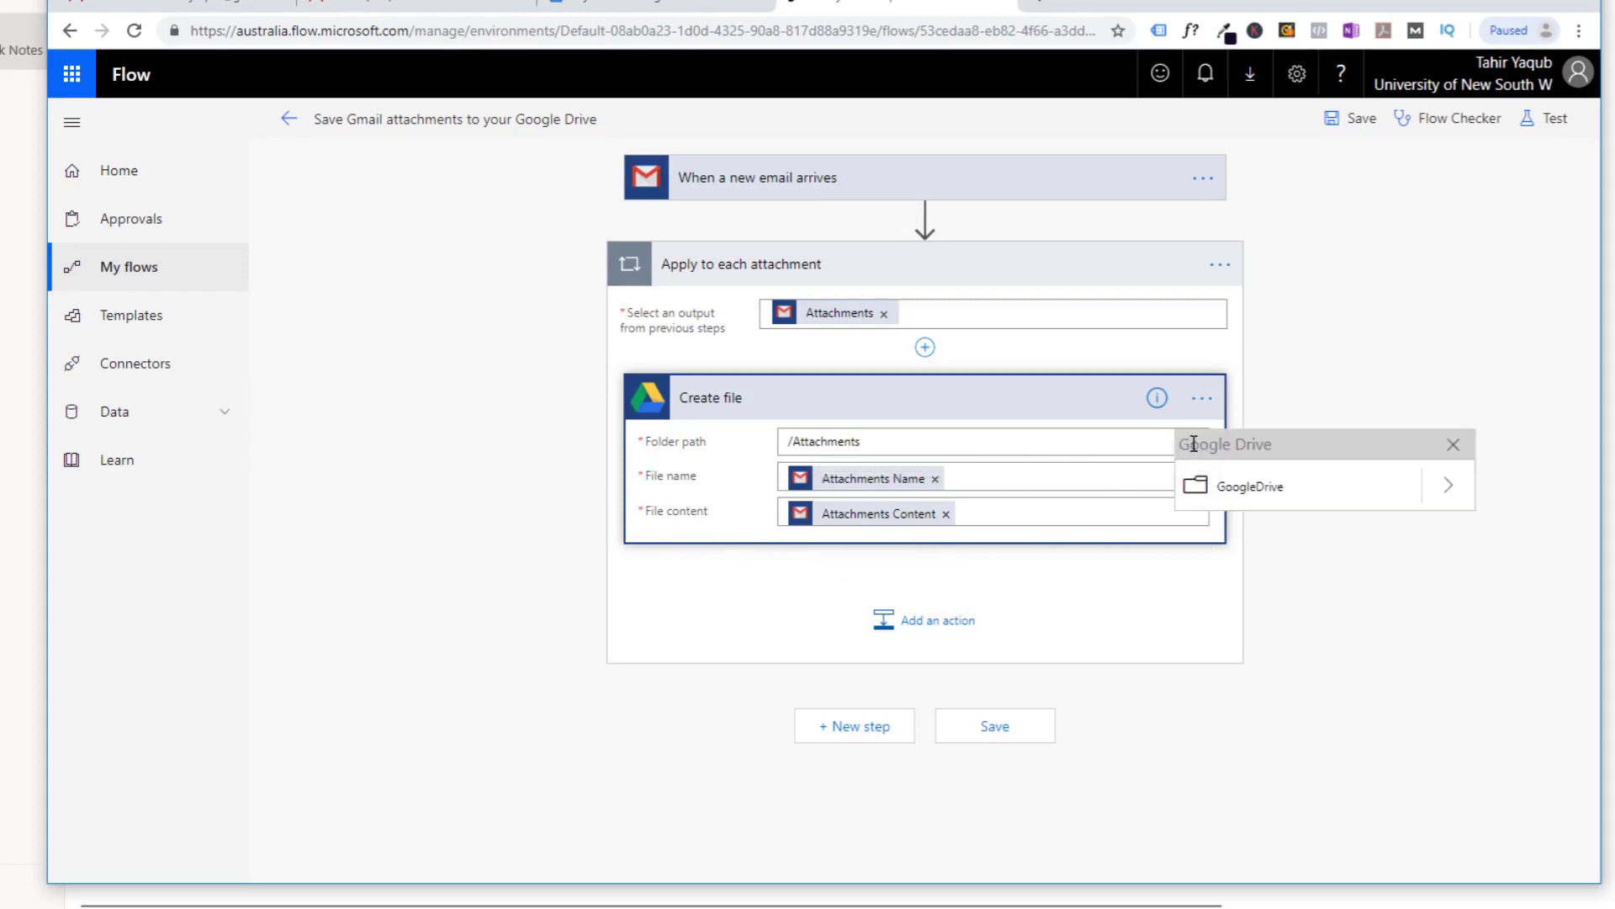
click(1448, 488)
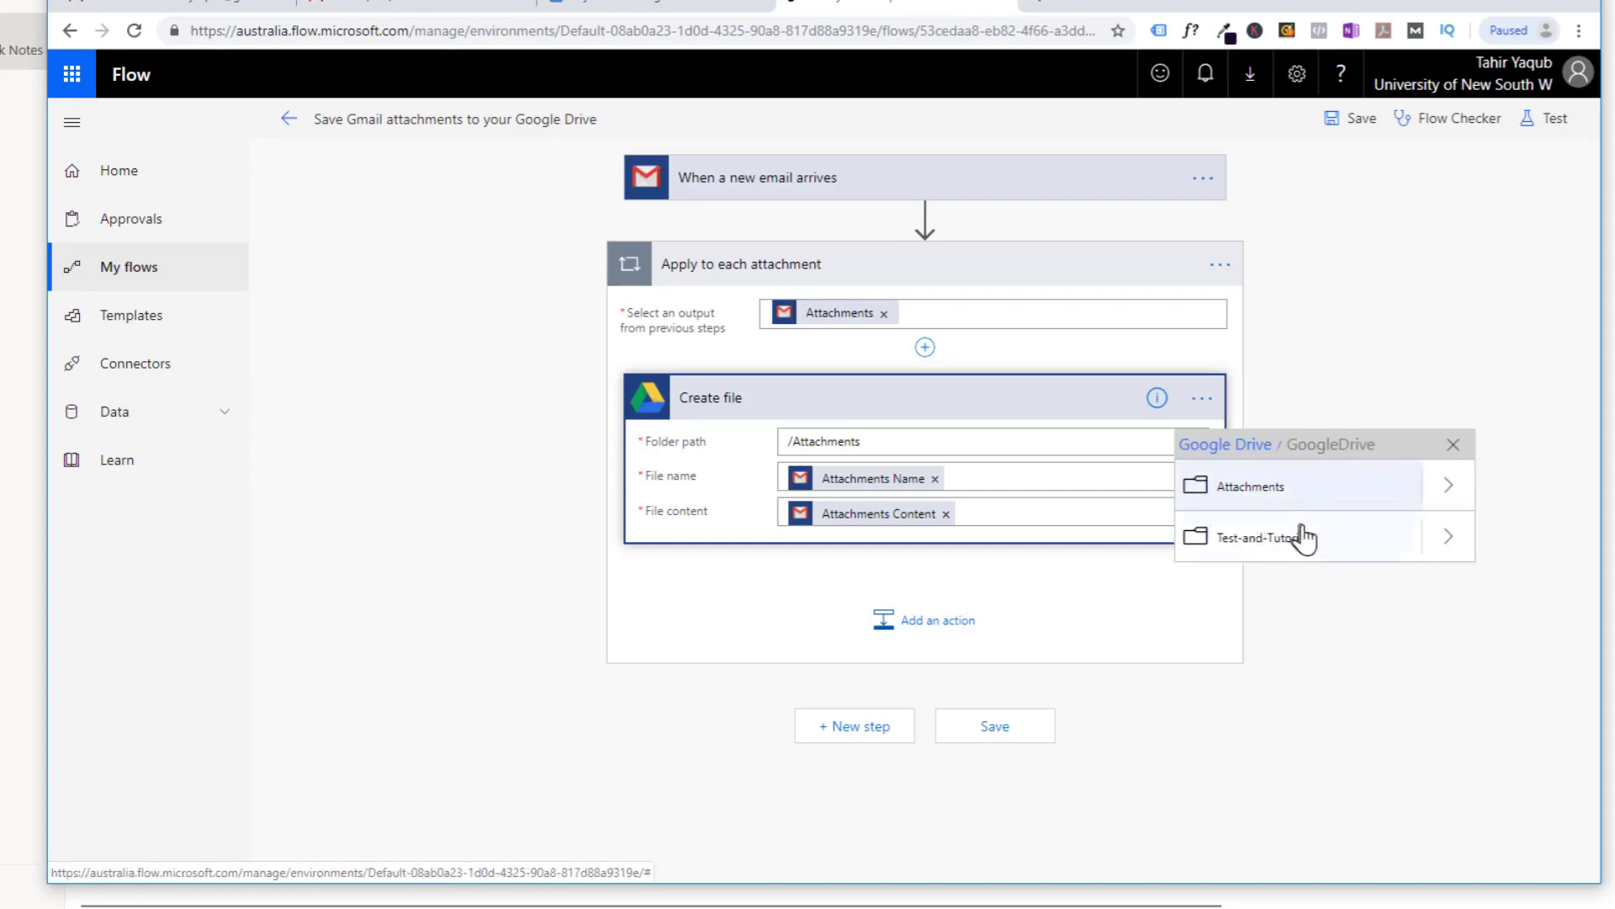
click(1262, 539)
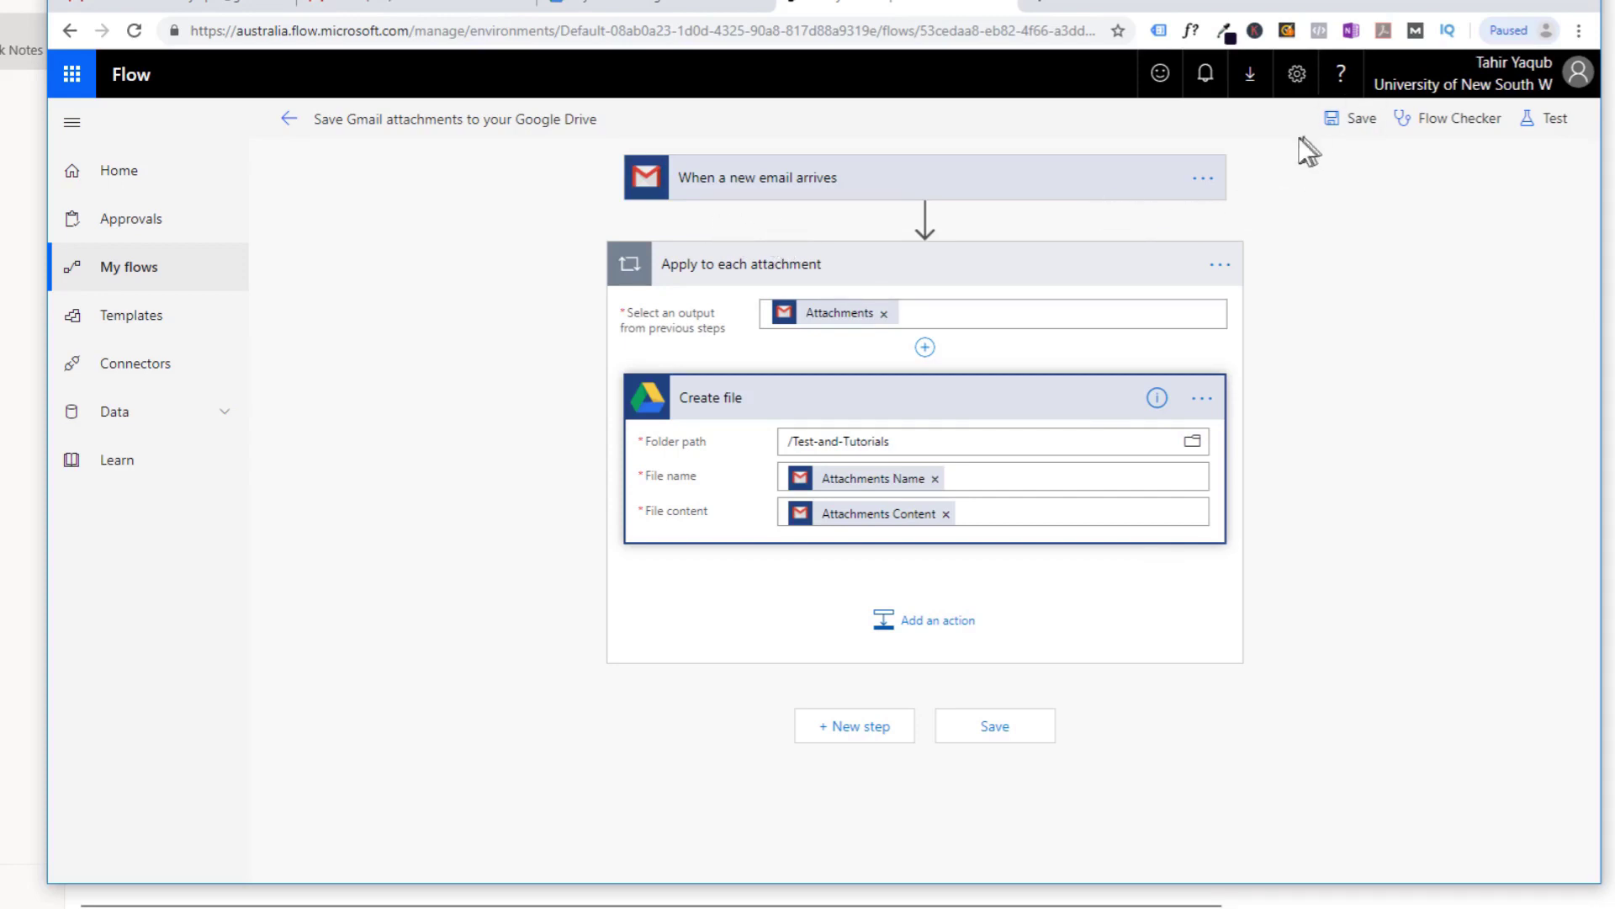
Step: Review the settings of the "When a new email arrives" trigger and close them without changes
click(1204, 178)
click(1272, 241)
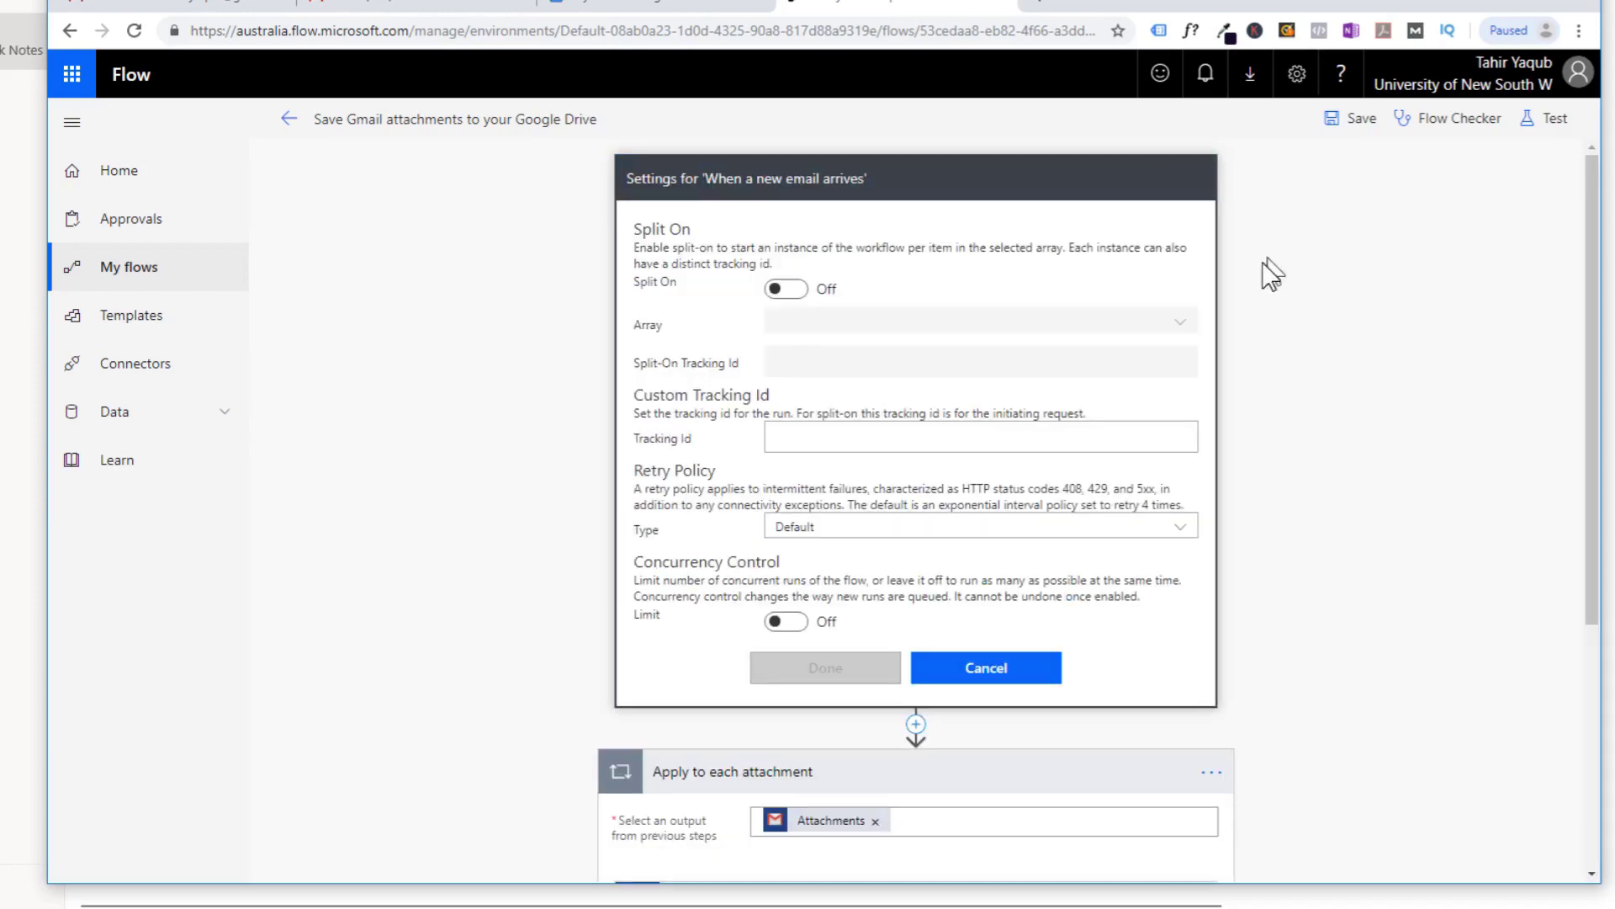
click(985, 669)
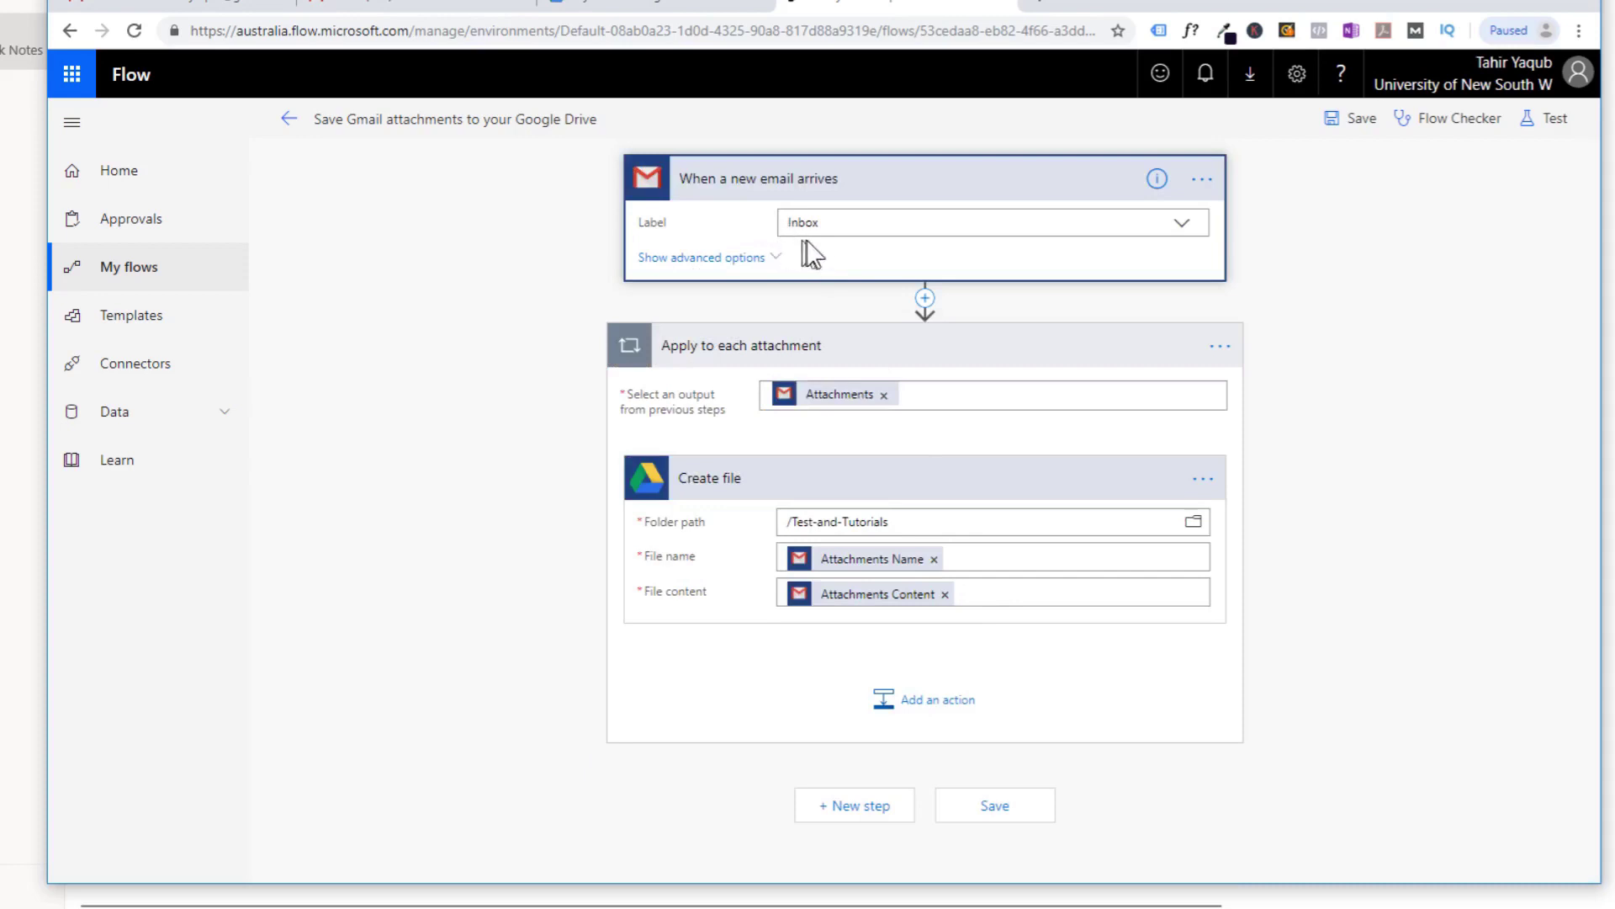
Step: Show the advanced options of the "When a new email arrives" trigger and open the From filter for entry
click(673, 261)
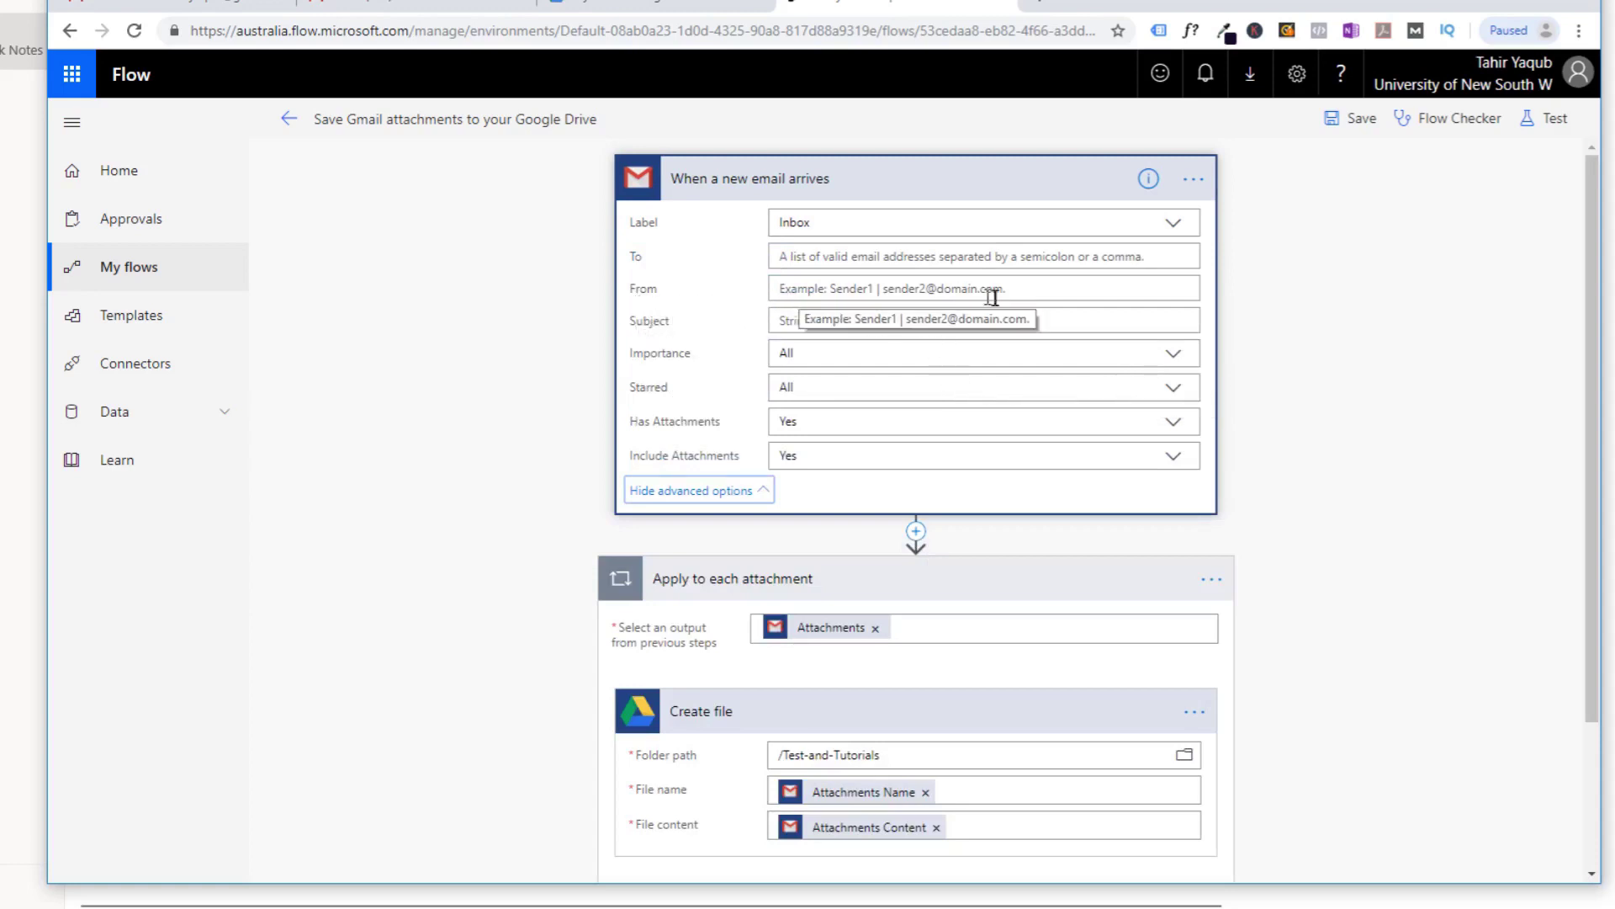
click(790, 289)
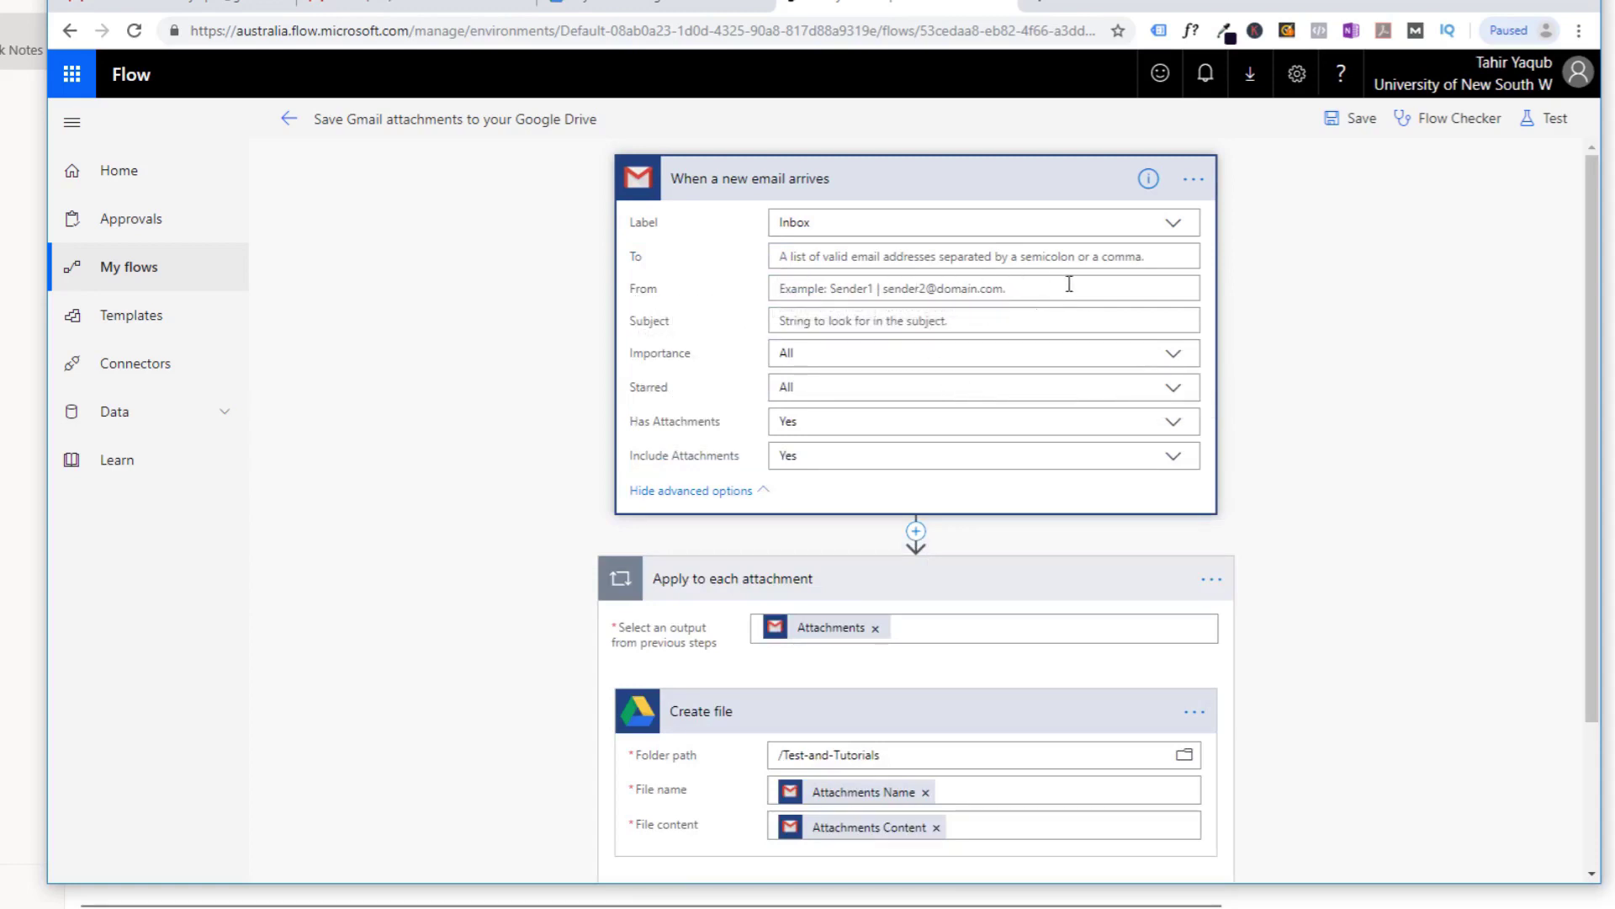